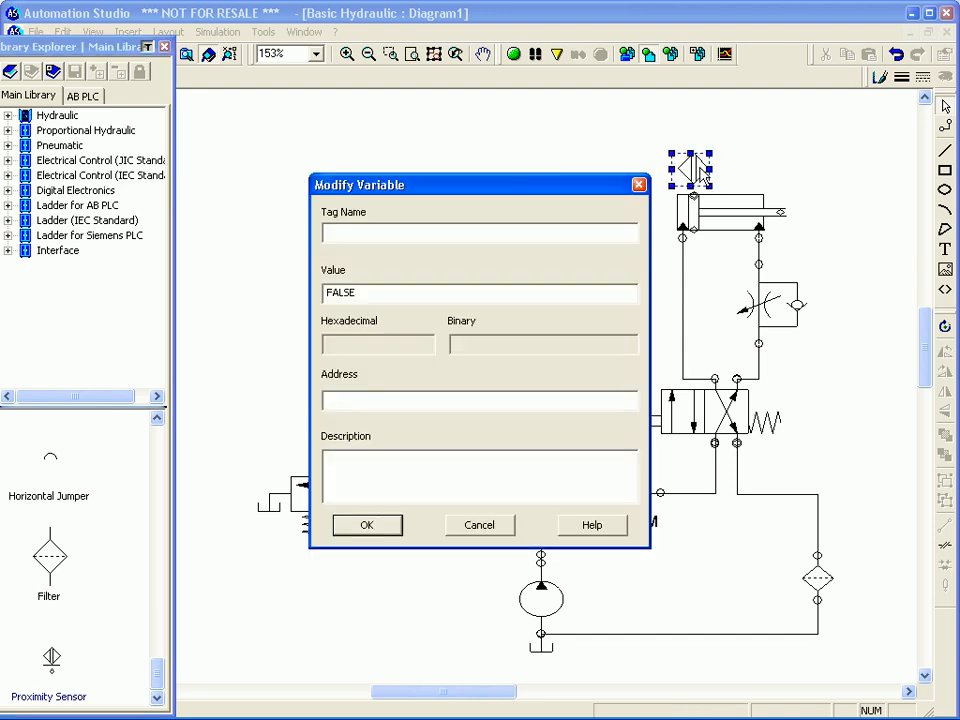
Step: Give the proximity sensor above the cylinder the tag name in and place a copy of it near the cylinder's rod end
{"action": "type", "text": "in"}
{"action": "key", "text": "Return"}
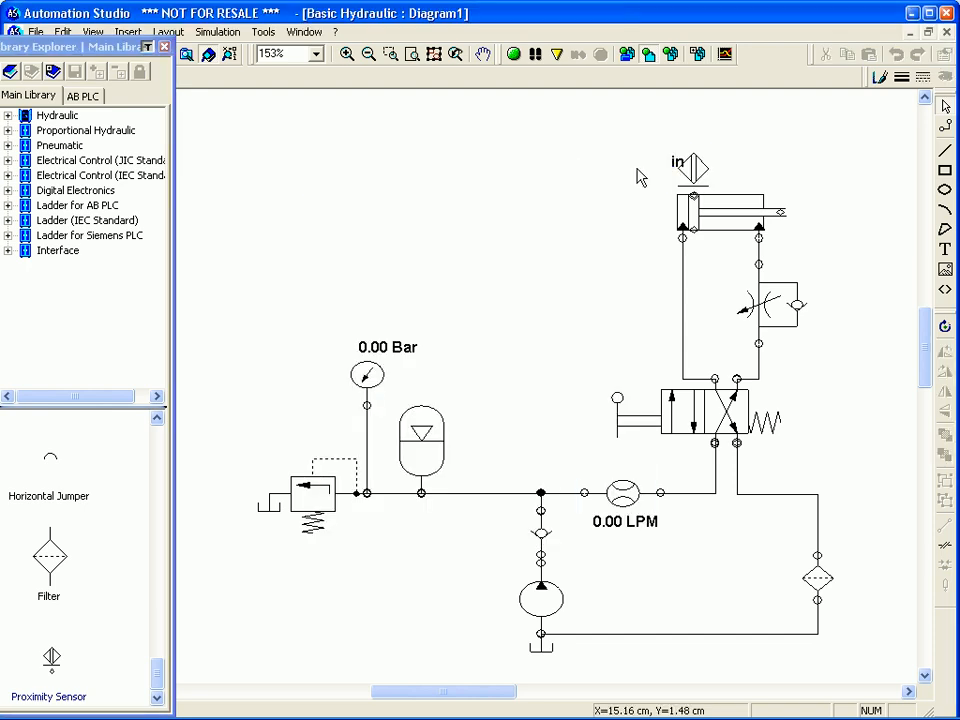
{"action": "left_click_drag", "start_coordinate": [675, 157], "coordinate": [748, 172]}
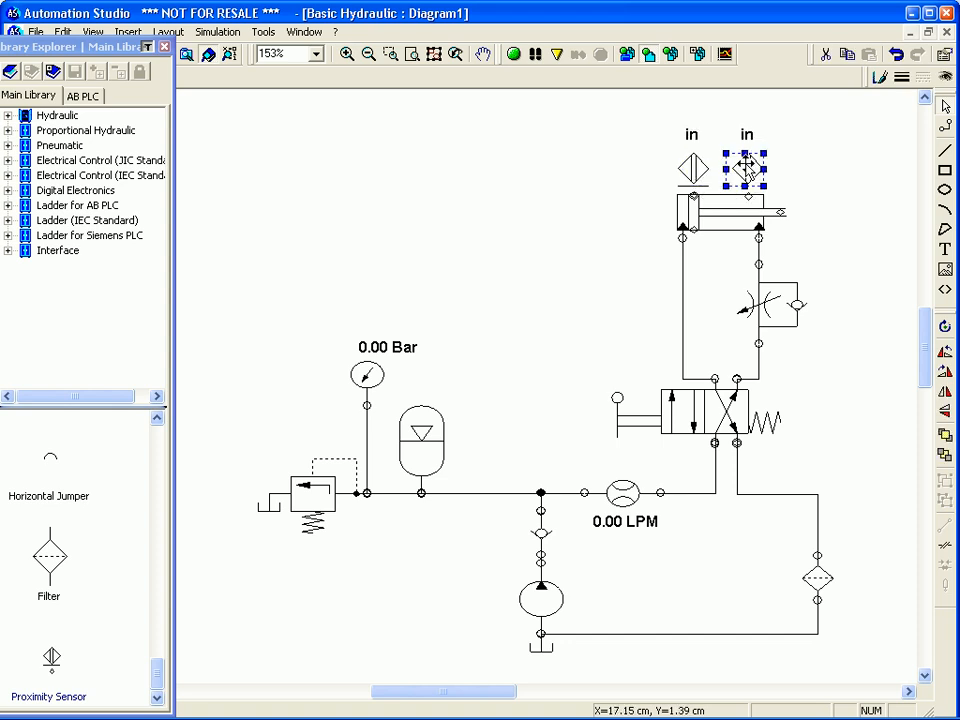
Step: Set the tag name of the copied proximity sensor to out
{"action": "double_click", "coordinate": [748, 172]}
{"action": "left_click", "coordinate": [600, 174]}
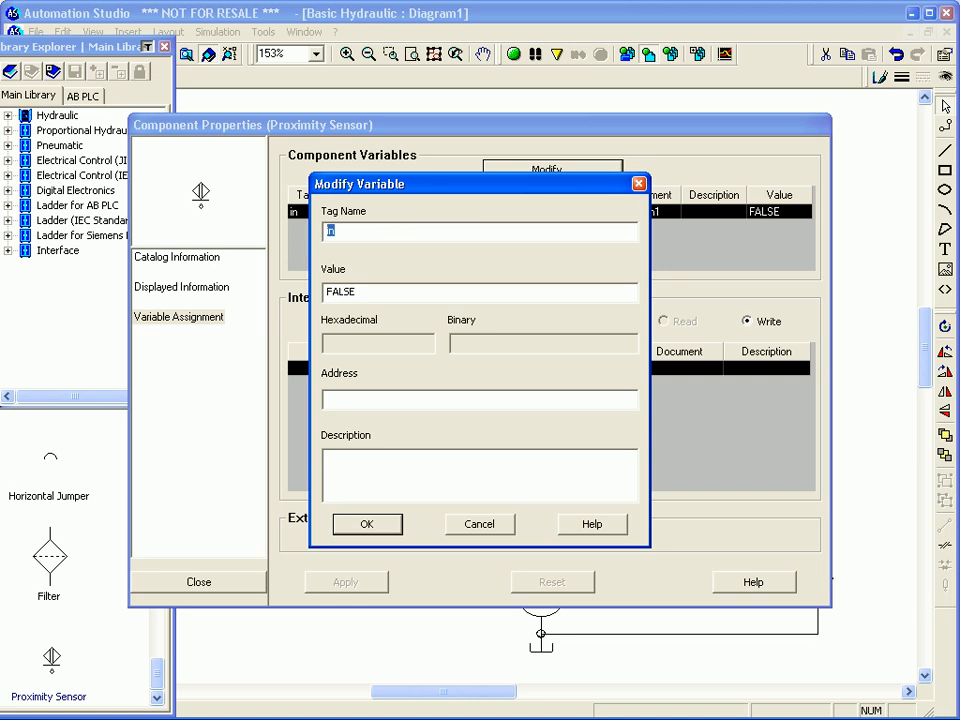
{"action": "type", "text": "out"}
{"action": "key", "text": "Return"}
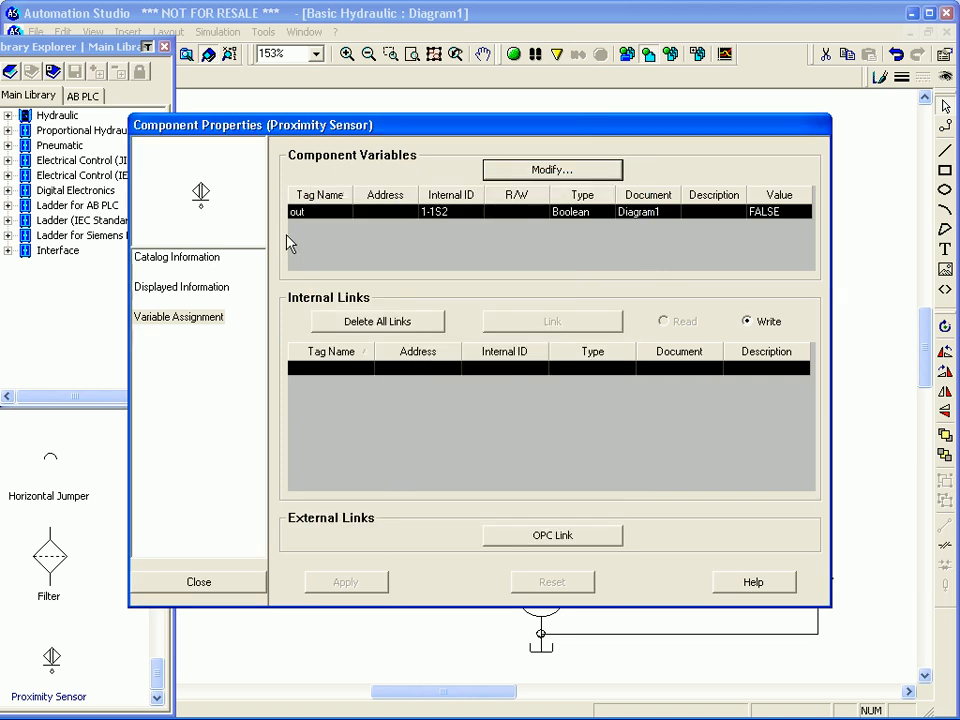
{"action": "left_click", "coordinate": [231, 585]}
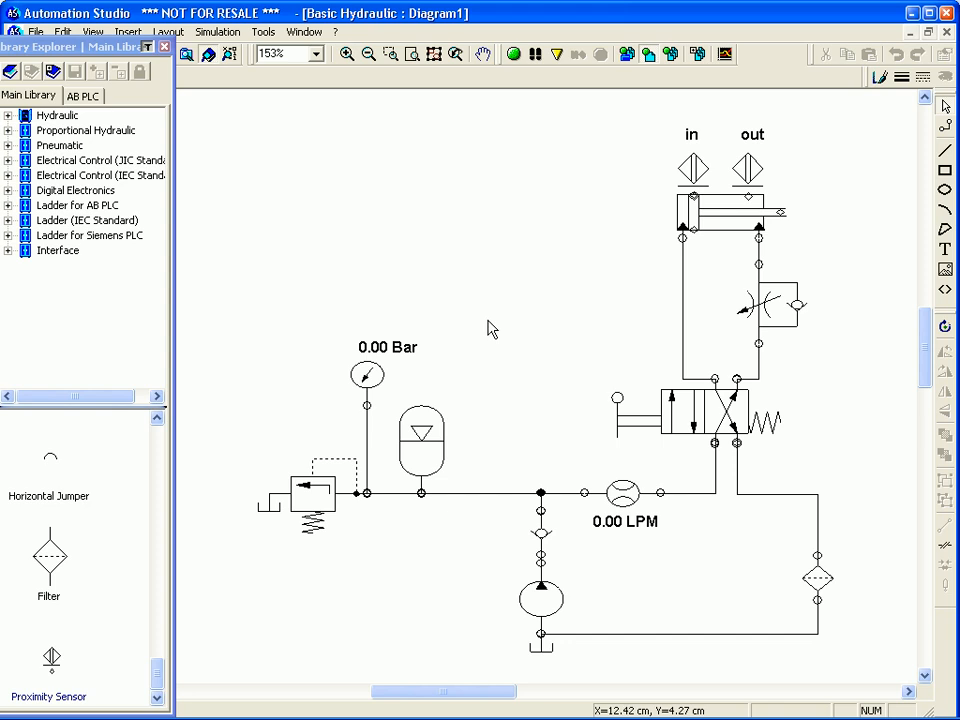
Step: Replace the lever on the 4/2-way directional valve with a solenoid in the valve builder
{"action": "double_click", "coordinate": [696, 408]}
{"action": "left_click", "coordinate": [152, 455]}
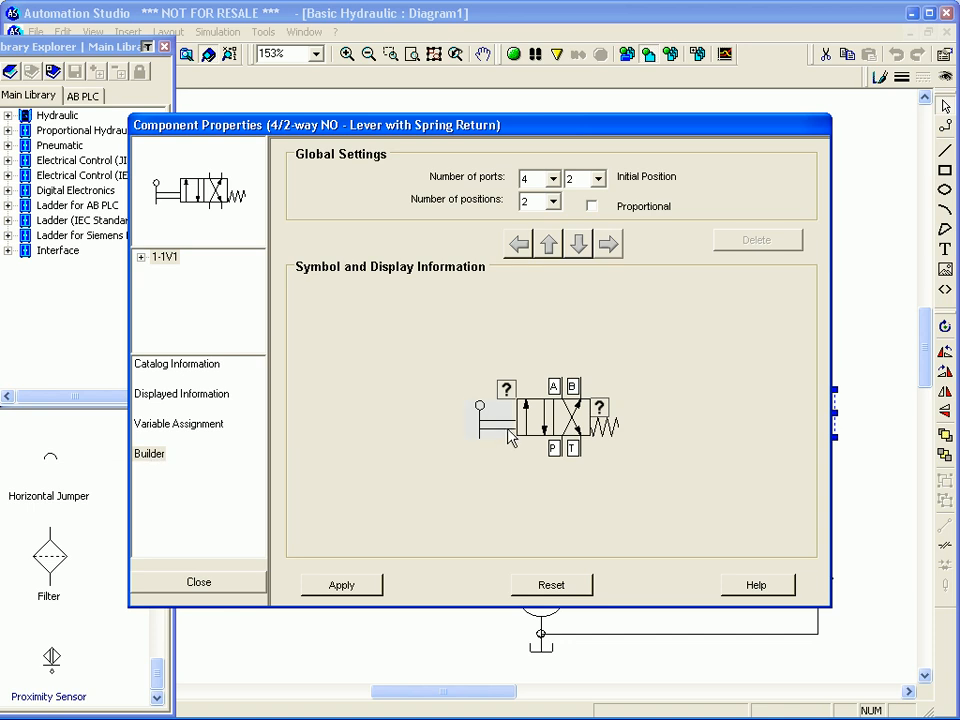
{"action": "double_click", "coordinate": [508, 440]}
{"action": "left_click", "coordinate": [338, 290]}
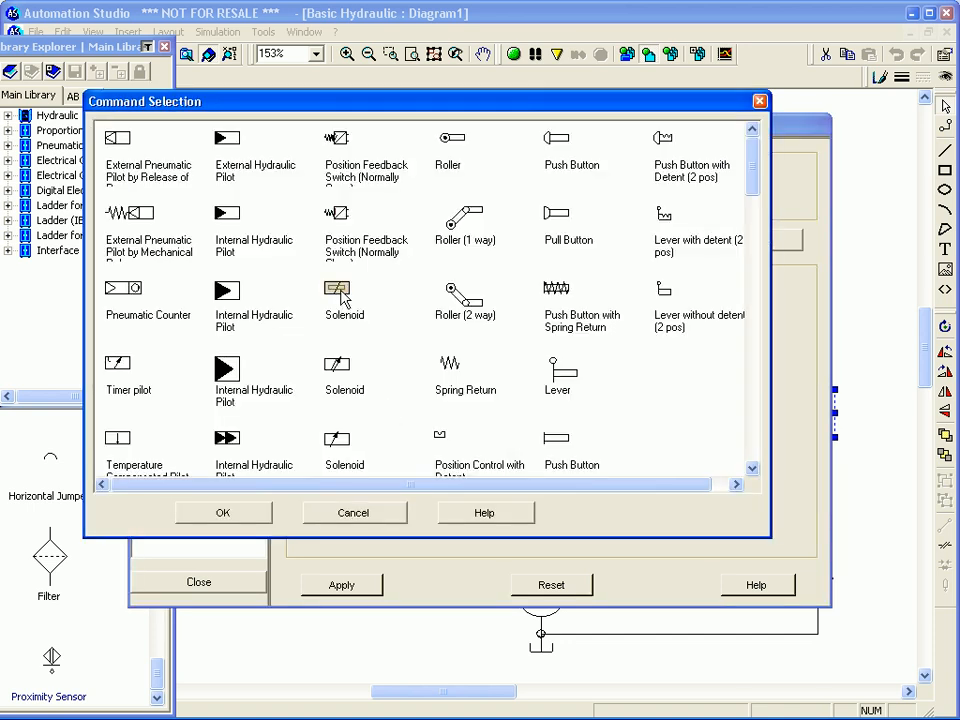
{"action": "left_click", "coordinate": [262, 512]}
Step: Replace the valve's spring return with a solenoid, disable the Proportional option, and apply the new valve configuration
{"action": "left_click", "coordinate": [606, 424]}
{"action": "left_click", "coordinate": [371, 313]}
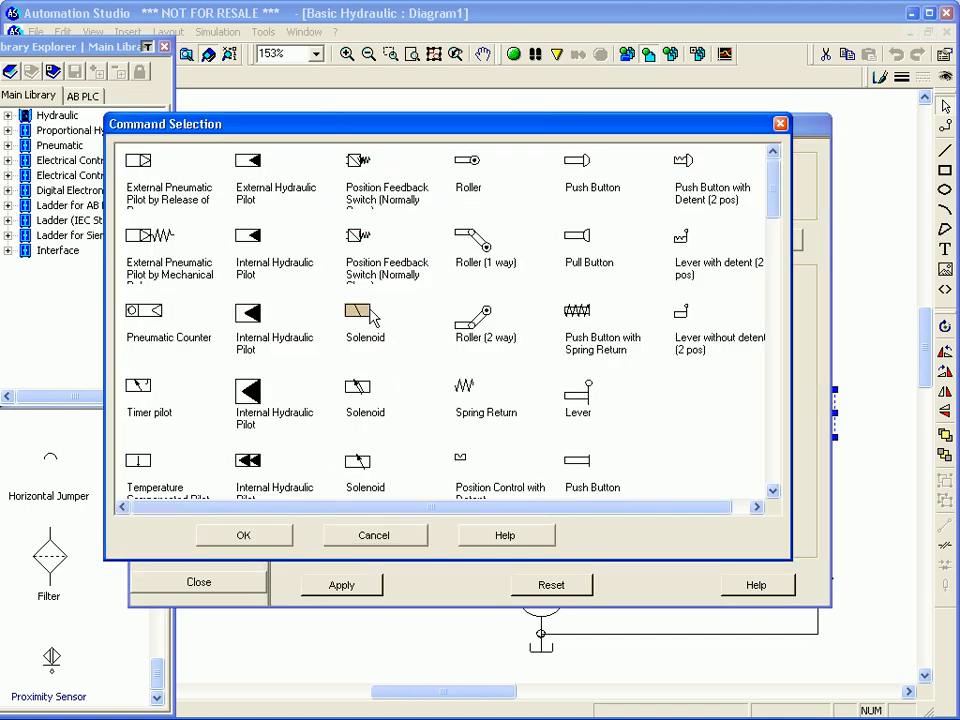
{"action": "left_click", "coordinate": [285, 533]}
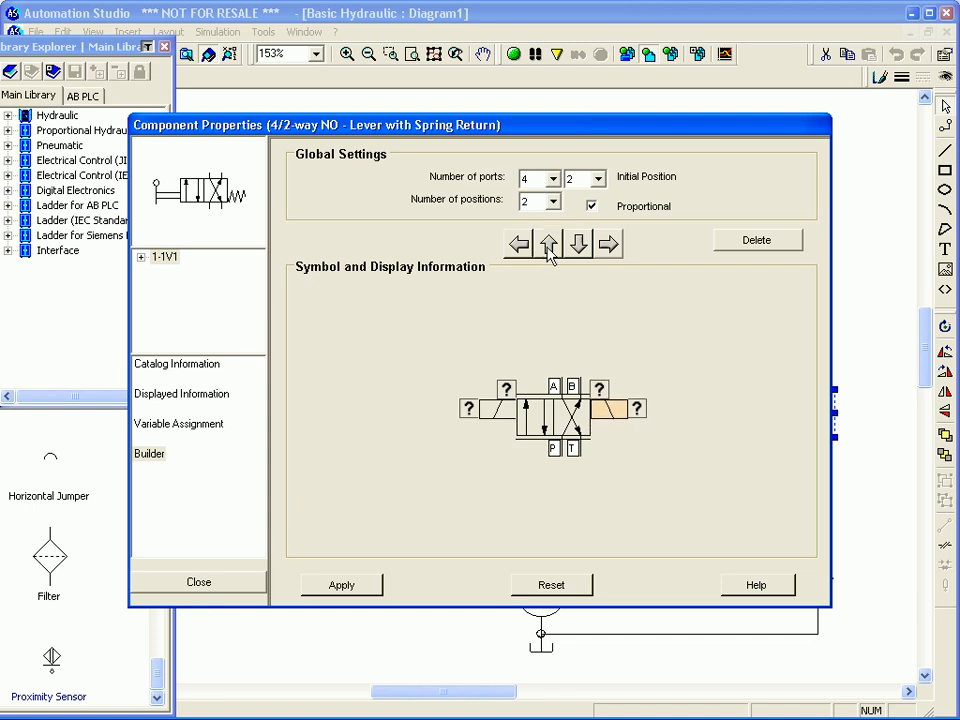
{"action": "left_click", "coordinate": [590, 207]}
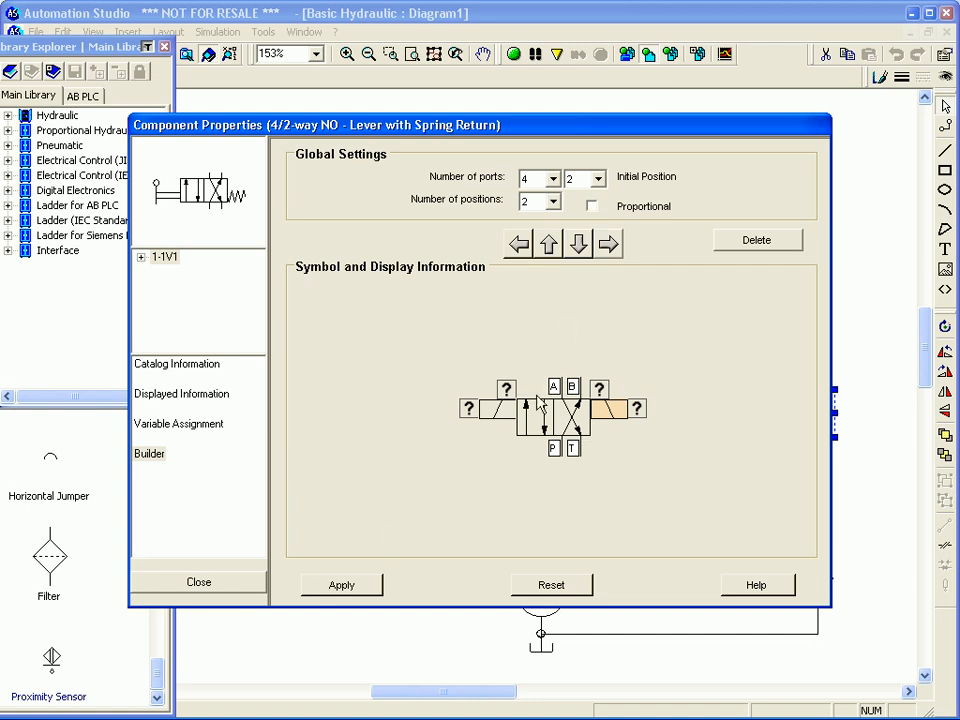
{"action": "left_click", "coordinate": [345, 583]}
{"action": "left_click", "coordinate": [226, 589]}
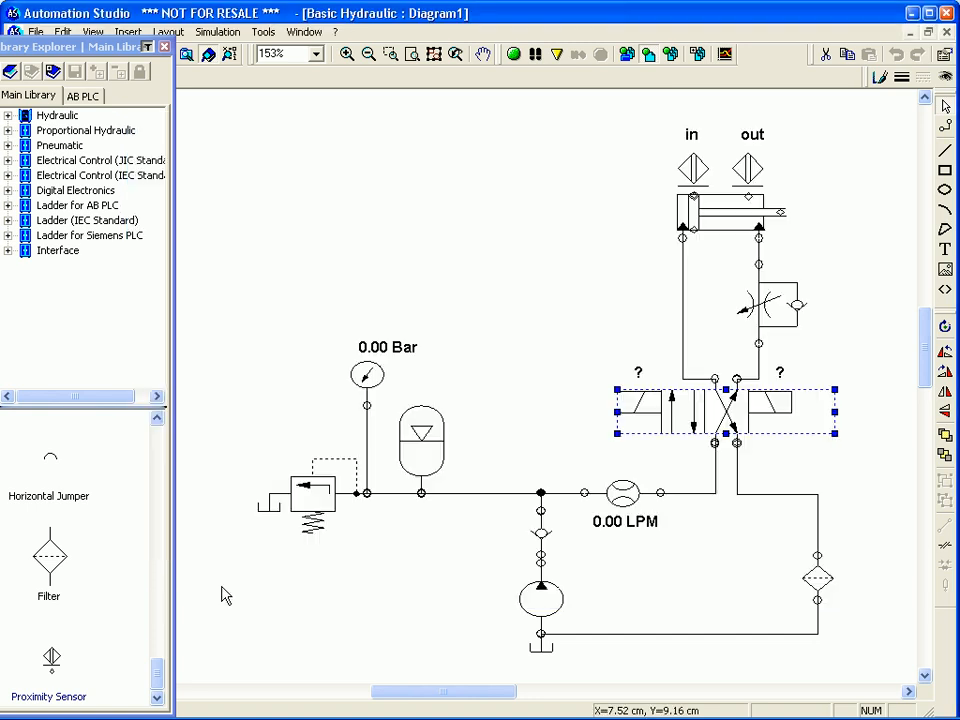
{"action": "left_click", "coordinate": [564, 473]}
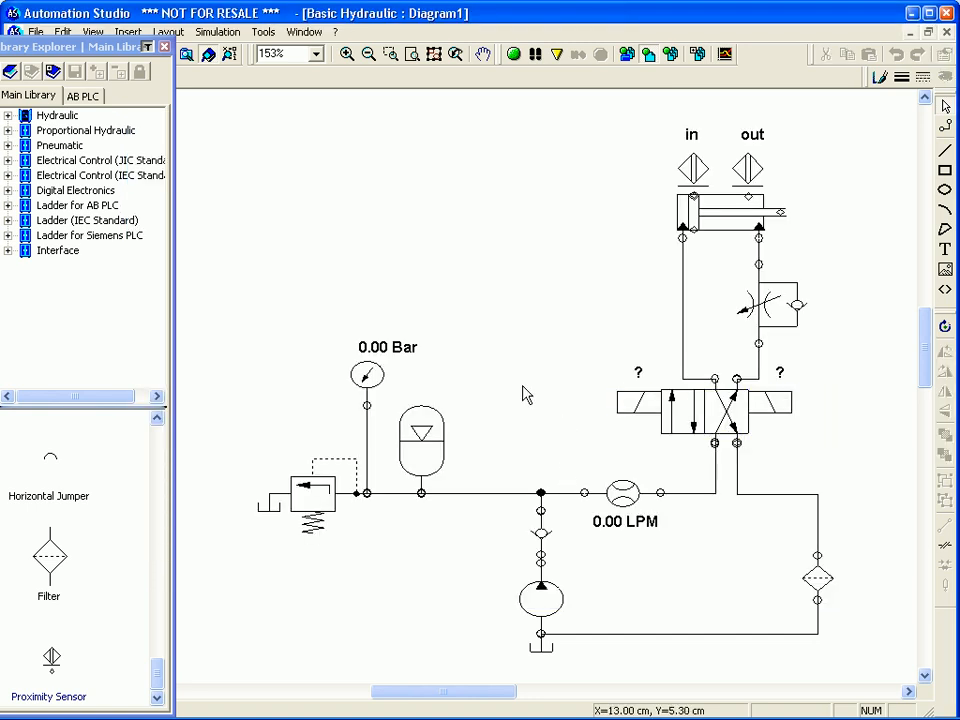
Step: Insert an AB PLC ladder rung below the hydraulic circuit and lower its upper edge to clear the circuit
{"action": "left_click", "coordinate": [287, 53]}
{"action": "key", "text": "Return"}
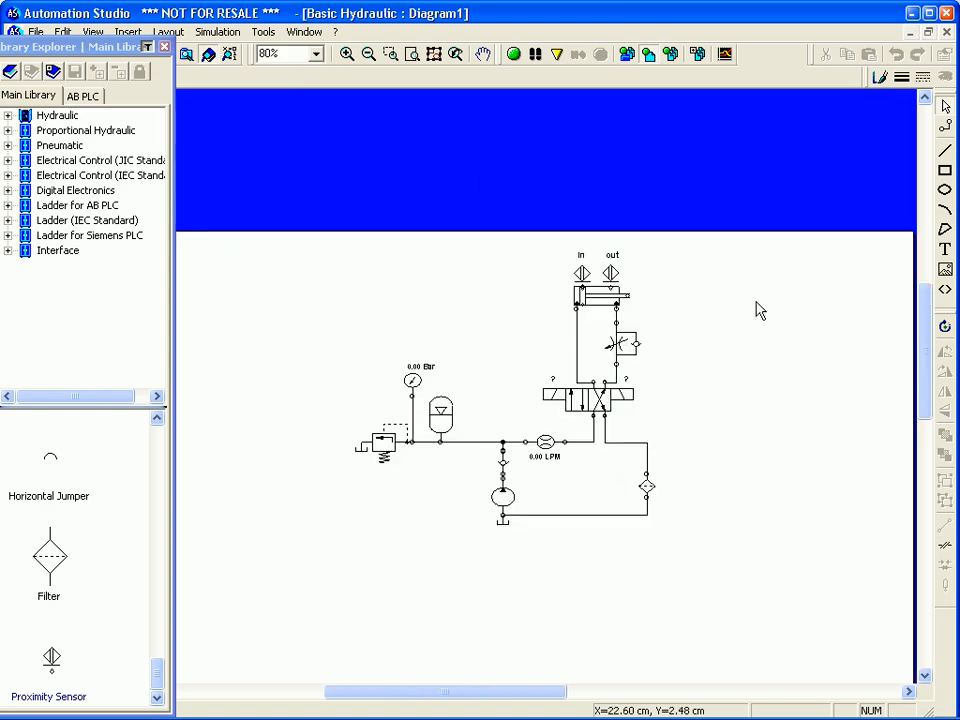
{"action": "left_click_drag", "start_coordinate": [926, 332], "coordinate": [928, 375]}
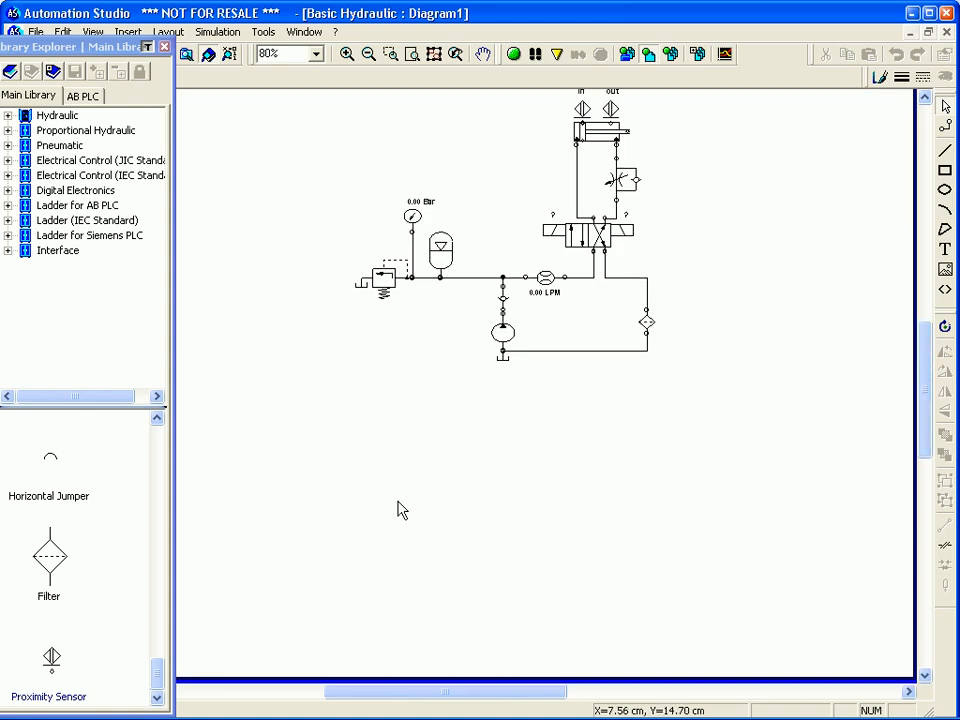
{"action": "left_click", "coordinate": [72, 208]}
{"action": "left_click_drag", "start_coordinate": [155, 443], "coordinate": [156, 596]}
{"action": "left_click_drag", "start_coordinate": [50, 445], "coordinate": [537, 674]}
{"action": "left_click_drag", "start_coordinate": [554, 351], "coordinate": [553, 388]}
{"action": "left_click", "coordinate": [270, 461]}
Step: Place an Examine if Closed (XIC) contact and an Output Energize (OTE) coil at opposite ends of the ladder's first line
{"action": "left_click_drag", "start_coordinate": [49, 629], "coordinate": [422, 434]}
{"action": "scroll", "coordinate": [150, 480], "scroll_direction": "down", "scroll_amount": 3}
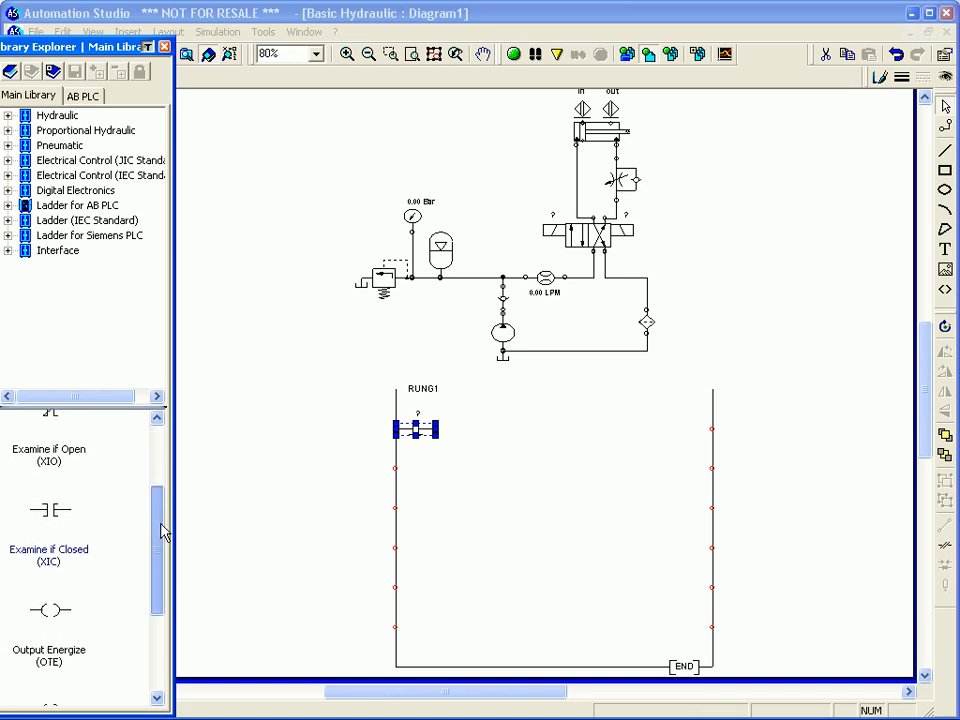
{"action": "left_click_drag", "start_coordinate": [53, 612], "coordinate": [689, 432]}
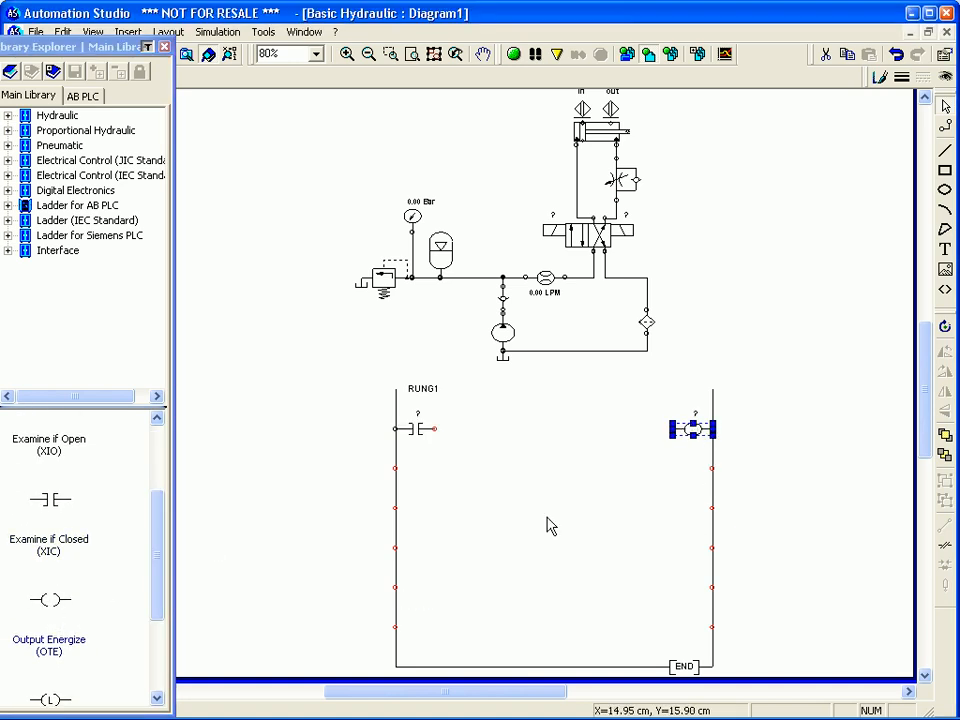
{"action": "left_click", "coordinate": [578, 513]}
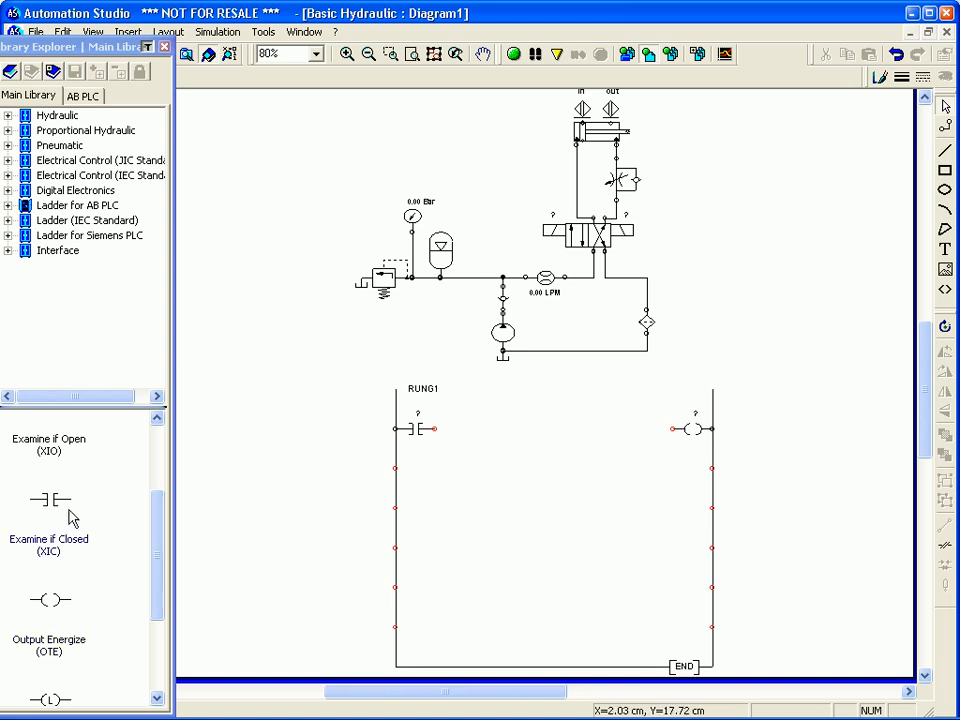
Step: Place a Timer ON-Delay (TON) block against the output rail on the ladder's second line
{"action": "double_click", "coordinate": [80, 206]}
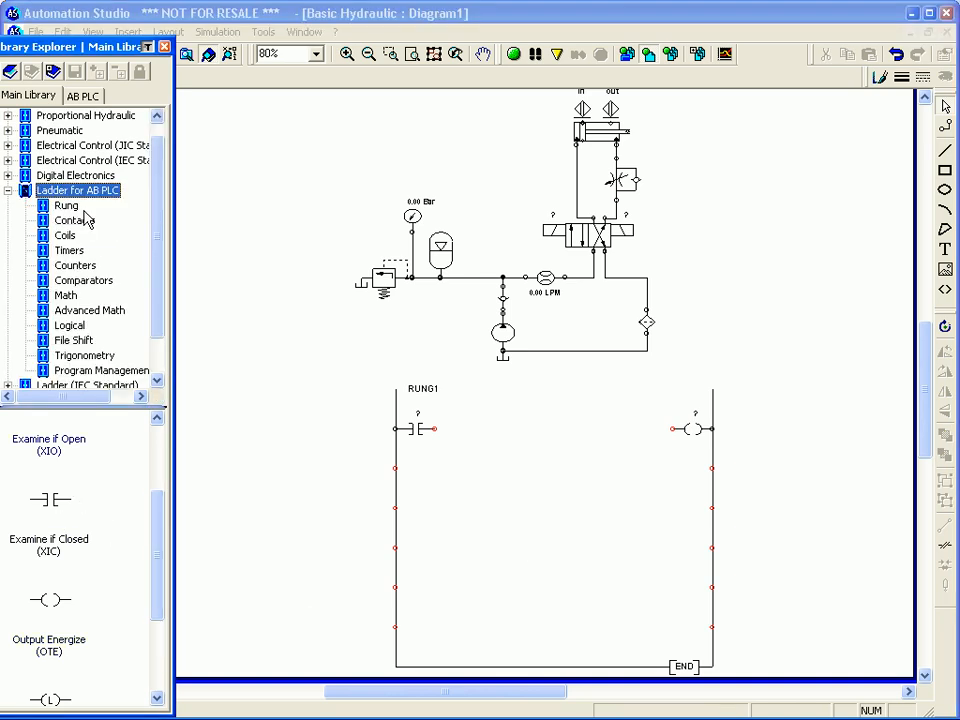
{"action": "left_click", "coordinate": [65, 250]}
{"action": "left_click_drag", "start_coordinate": [64, 460], "coordinate": [632, 520]}
Step: Copy the XIC contact to the ladder's second and last lines and the OTE coil to the last line
{"action": "left_click_drag", "start_coordinate": [415, 430], "coordinate": [417, 628]}
{"action": "left_click", "coordinate": [590, 578]}
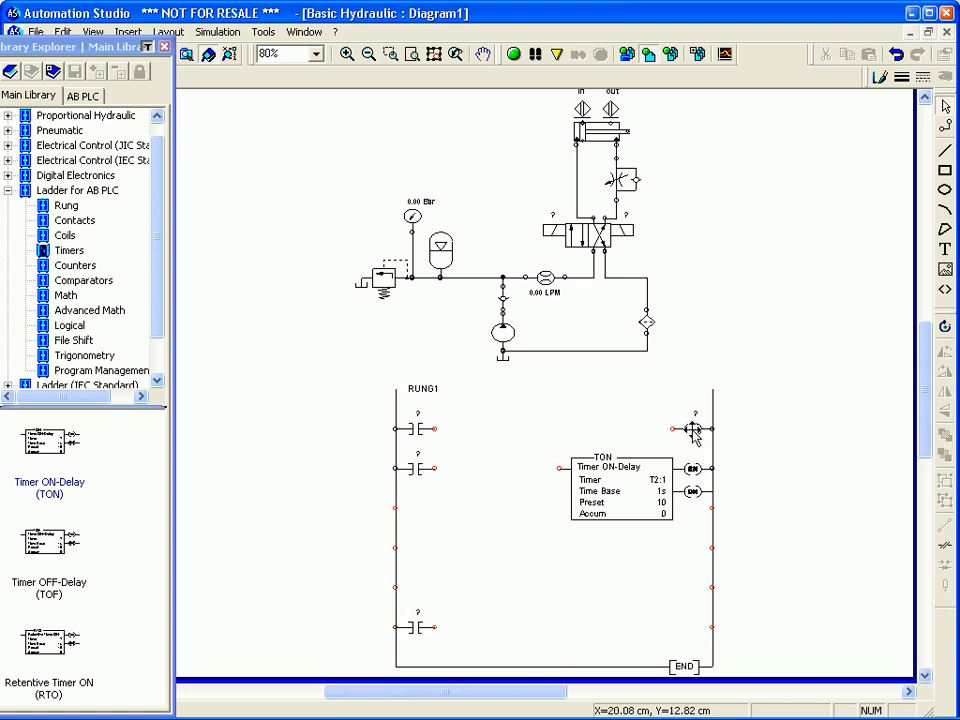
{"action": "left_click_drag", "start_coordinate": [692, 432], "coordinate": [693, 630]}
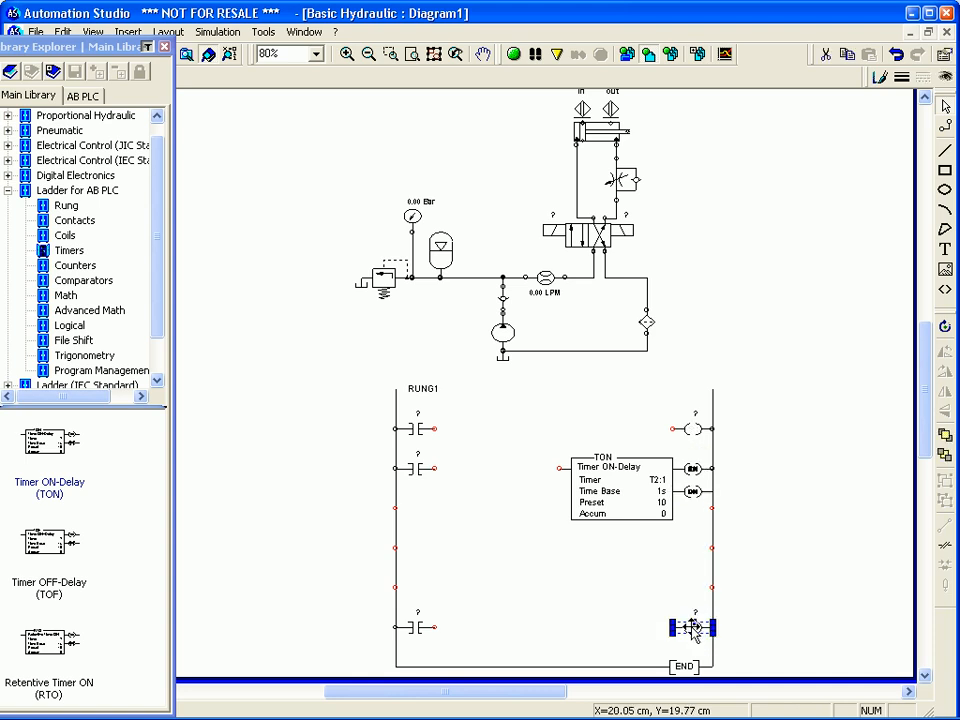
{"action": "left_click", "coordinate": [549, 576]}
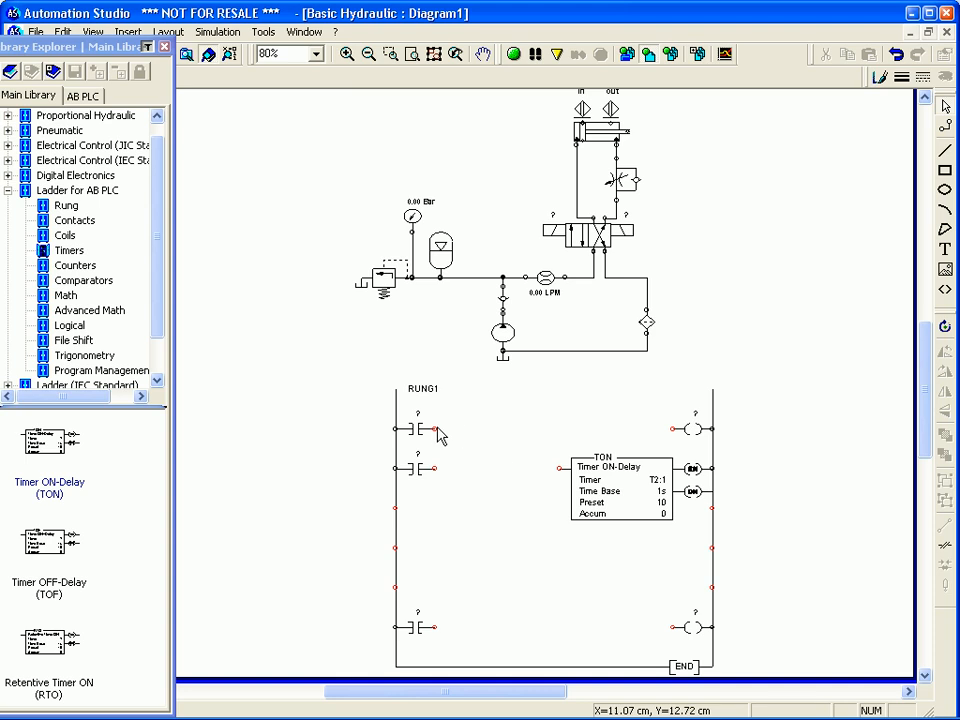
Step: Wire the first and last contacts to their coils and the second-line contact to the TON timer
{"action": "left_click_drag", "start_coordinate": [432, 429], "coordinate": [671, 429]}
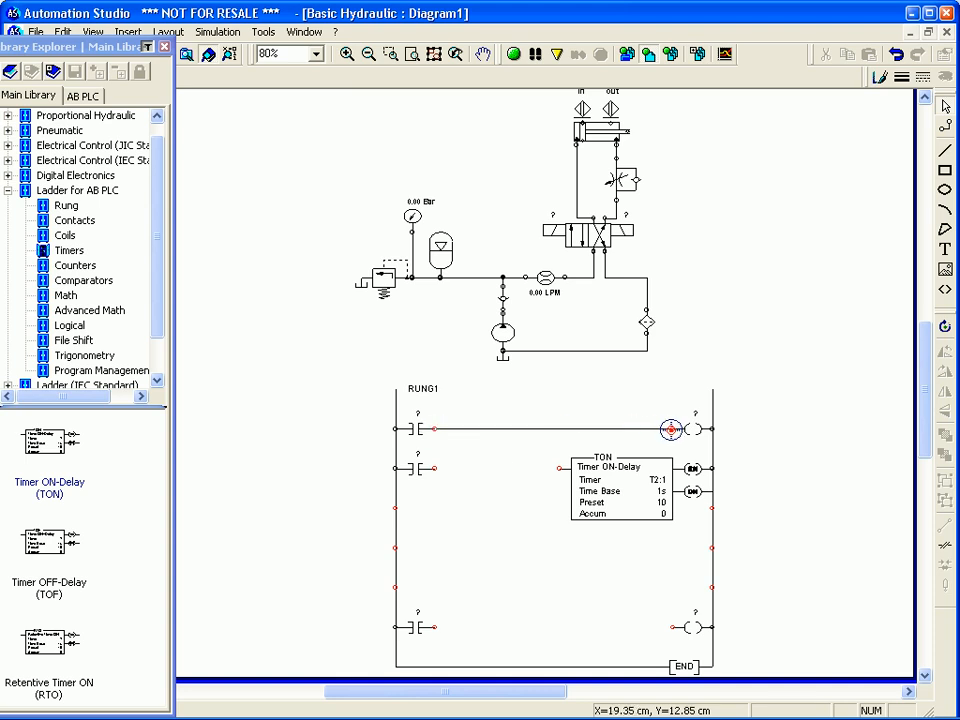
{"action": "left_click_drag", "start_coordinate": [435, 468], "coordinate": [560, 469]}
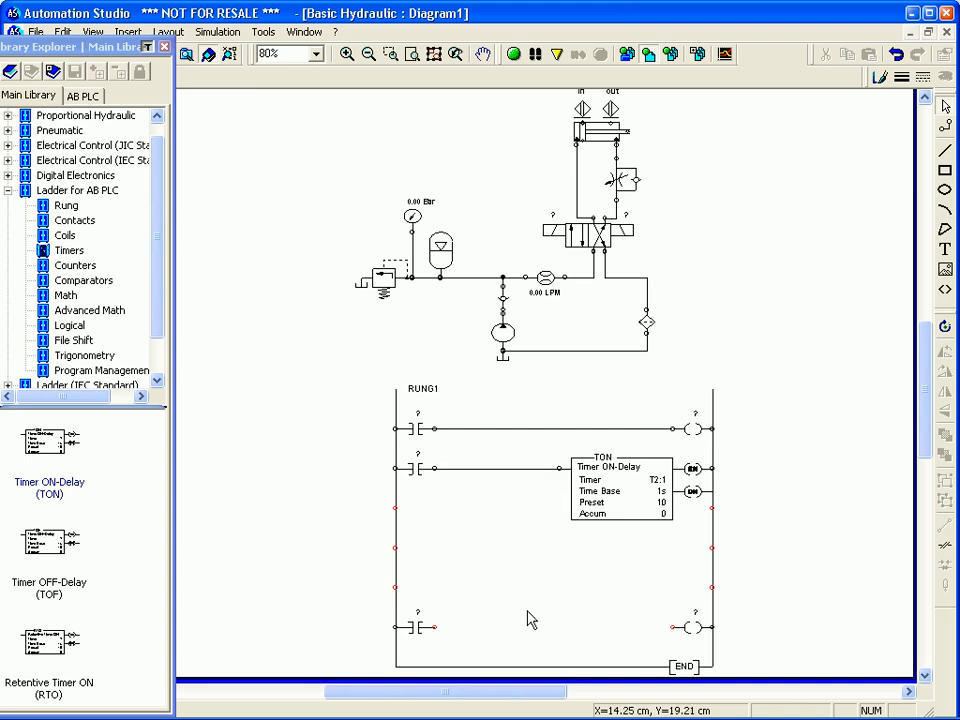
{"action": "left_click_drag", "start_coordinate": [434, 627], "coordinate": [672, 627]}
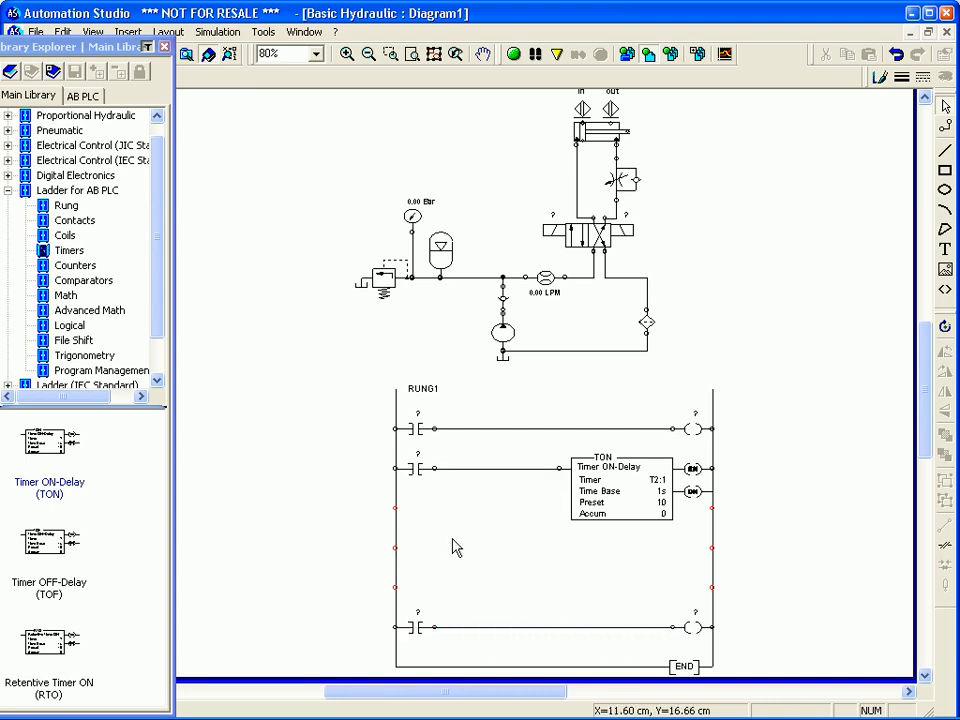
Step: Place a PLC Input Card and a PLC Output Card from the AB PLC library on either side of the ladder
{"action": "left_click", "coordinate": [86, 95]}
{"action": "left_click", "coordinate": [45, 545]}
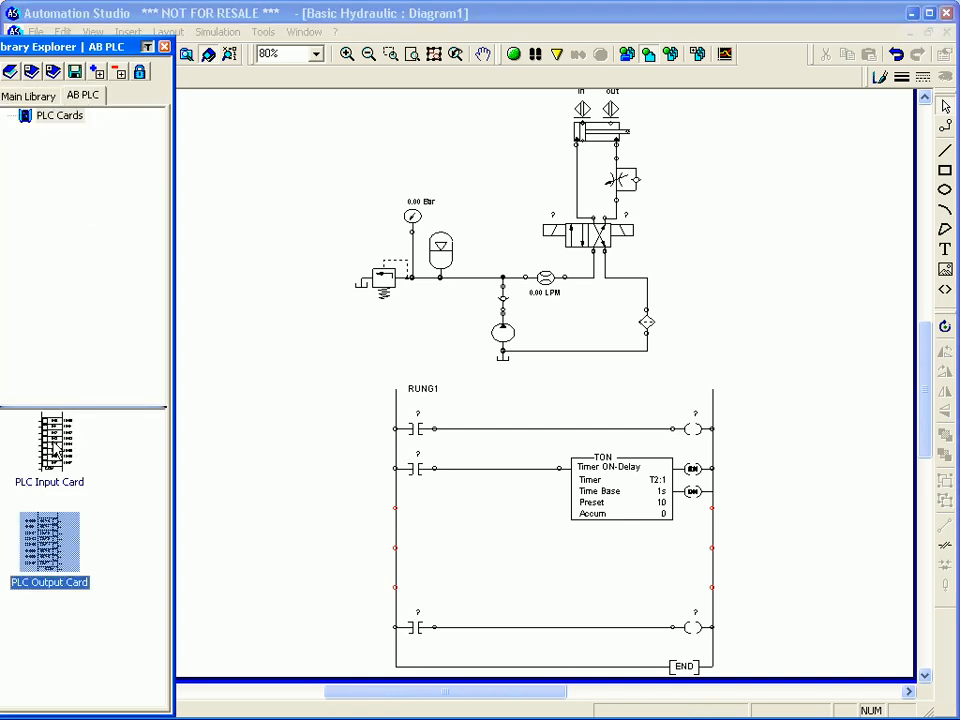
{"action": "left_click", "coordinate": [45, 442]}
{"action": "left_click_drag", "start_coordinate": [45, 442], "coordinate": [306, 517]}
{"action": "left_click", "coordinate": [214, 555]}
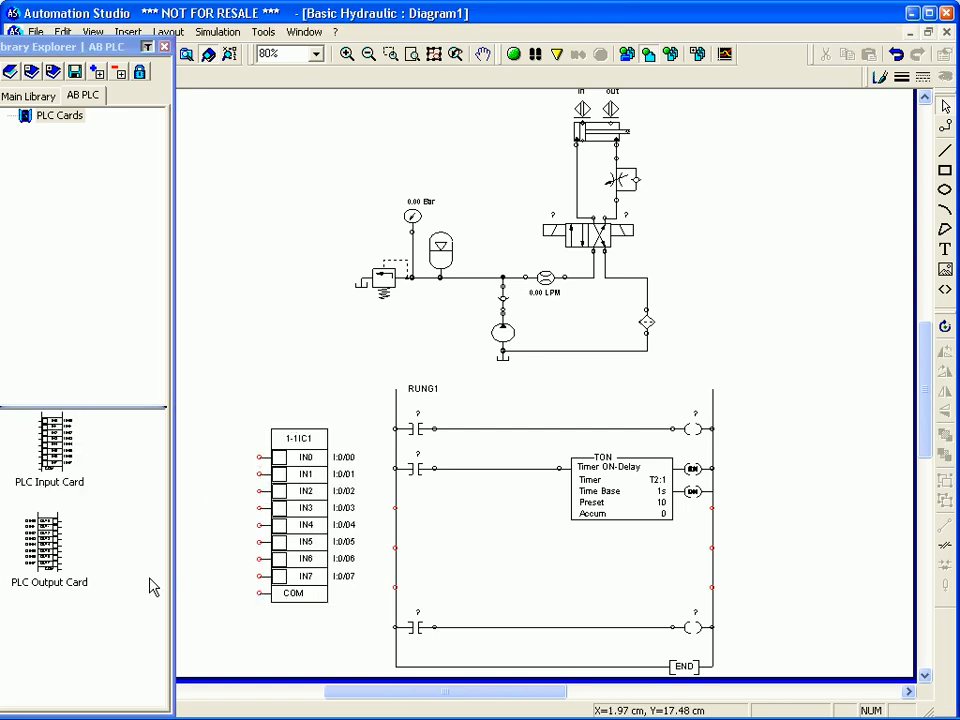
{"action": "left_click_drag", "start_coordinate": [48, 545], "coordinate": [803, 508]}
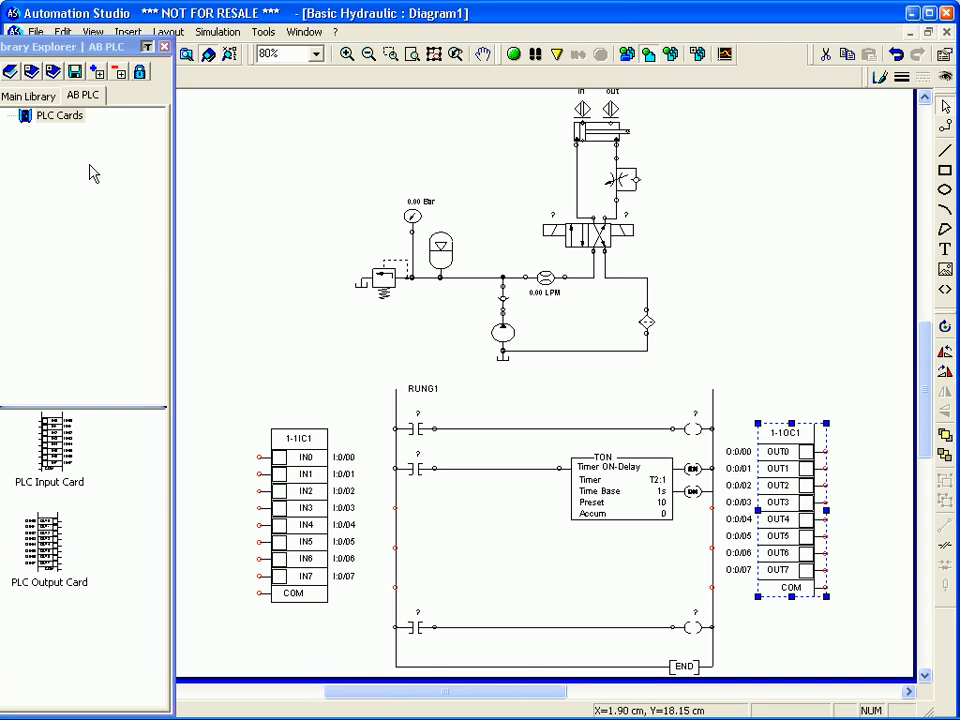
Step: Place a 24-volt power supply from the JIC Standard electrical library beside the PLC input card
{"action": "left_click", "coordinate": [38, 97]}
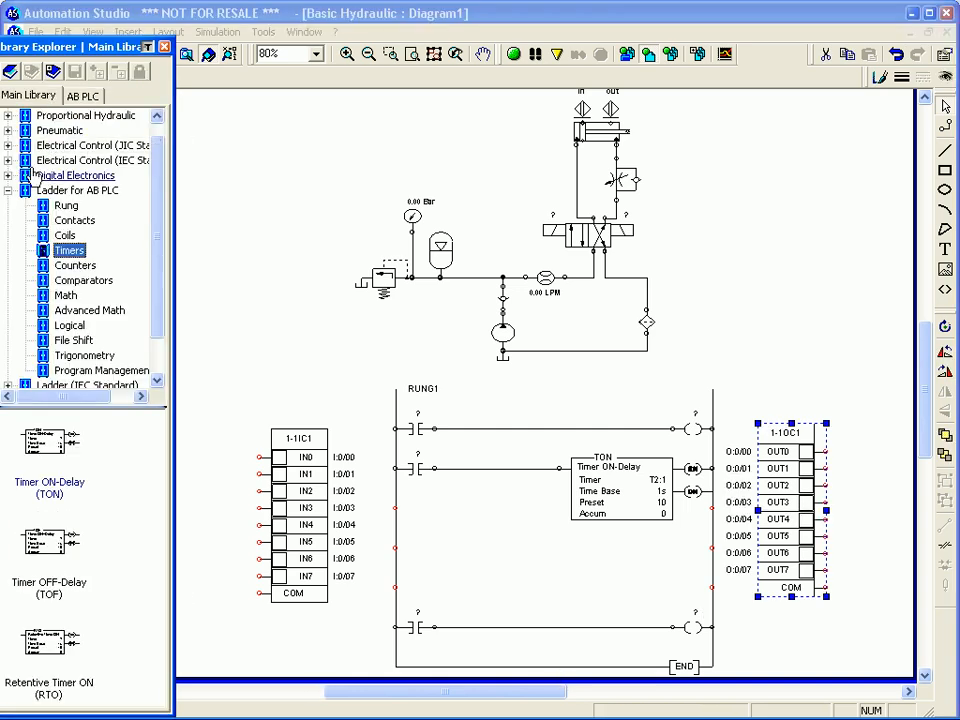
{"action": "left_click", "coordinate": [8, 190]}
{"action": "left_click", "coordinate": [53, 163]}
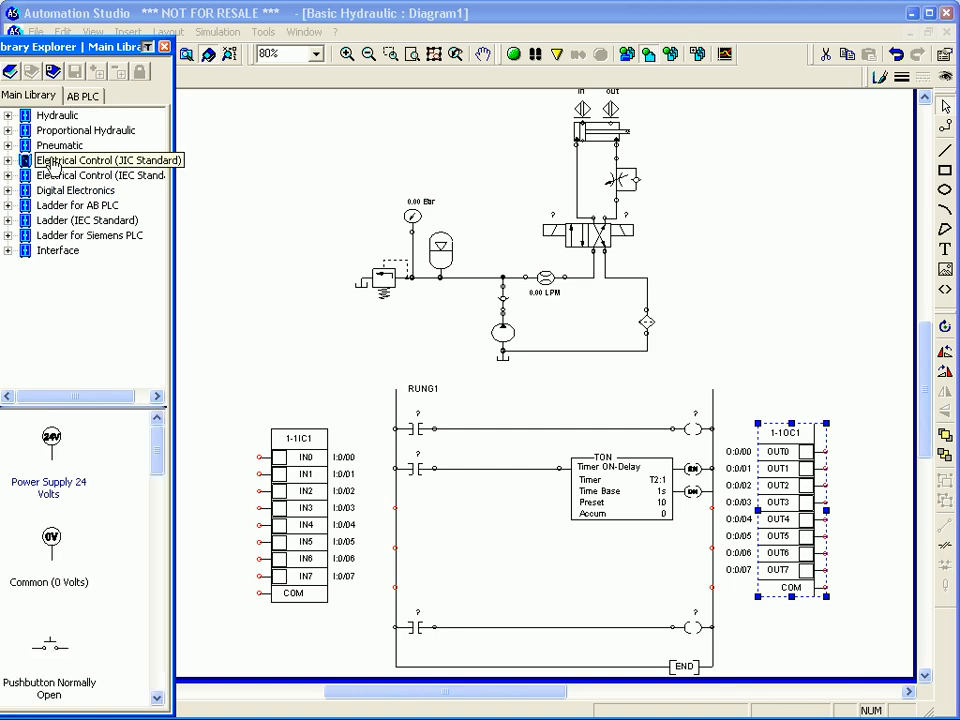
{"action": "left_click_drag", "start_coordinate": [147, 426], "coordinate": [228, 438]}
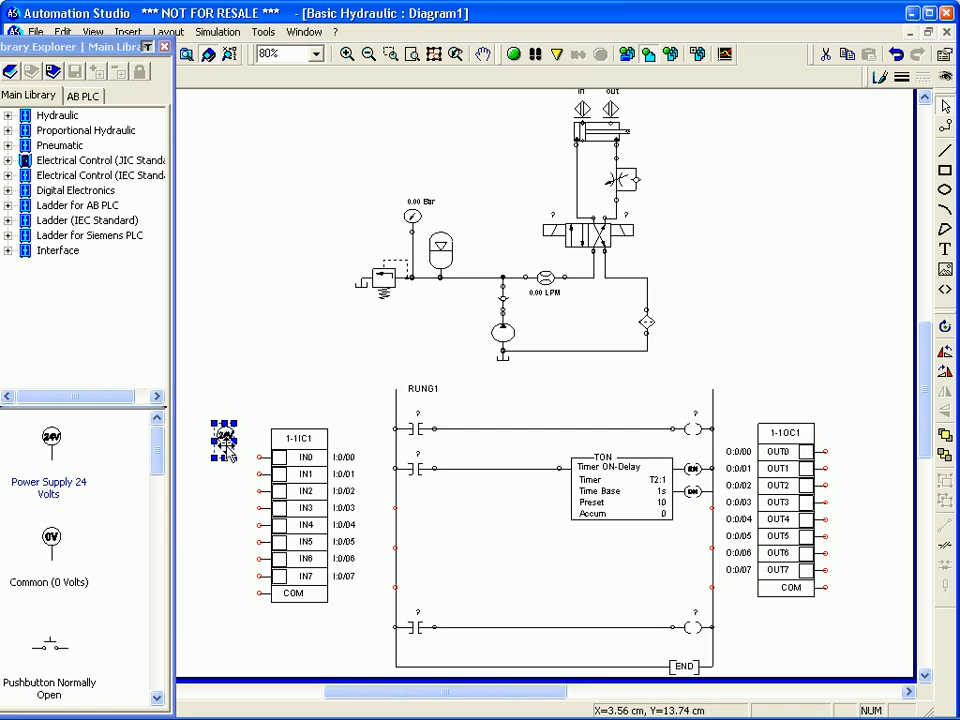
{"action": "left_click", "coordinate": [218, 503]}
Step: Connect a normally open proximity switch between the 24-volt supply and IN0, and add a copy at IN1
{"action": "left_click_drag", "start_coordinate": [158, 457], "coordinate": [182, 630]}
{"action": "left_click_drag", "start_coordinate": [161, 532], "coordinate": [226, 455]}
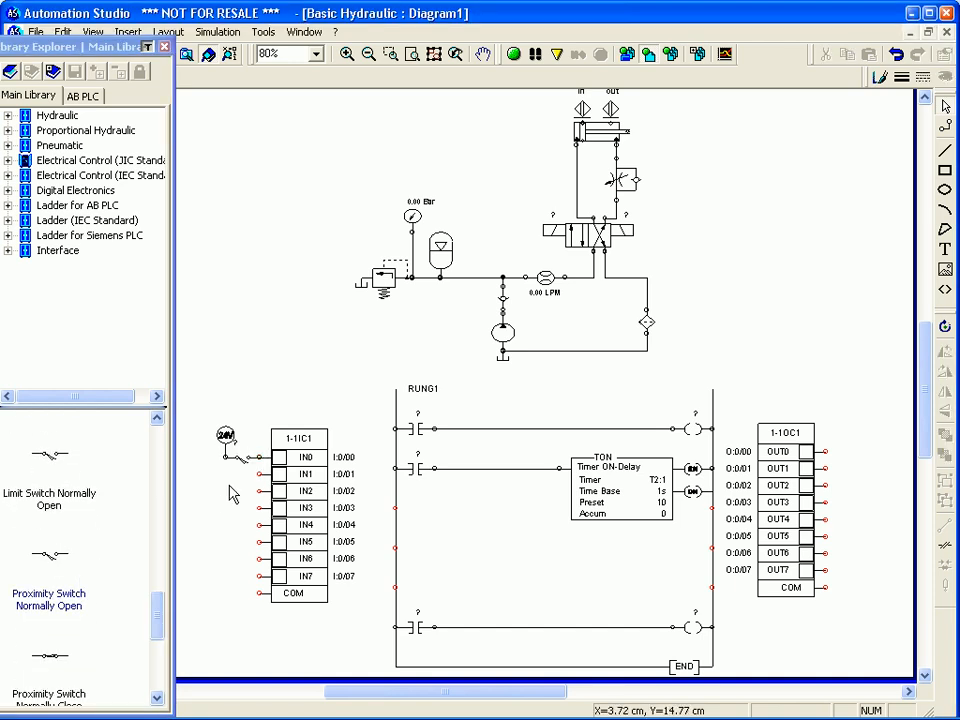
{"action": "left_click", "coordinate": [240, 458]}
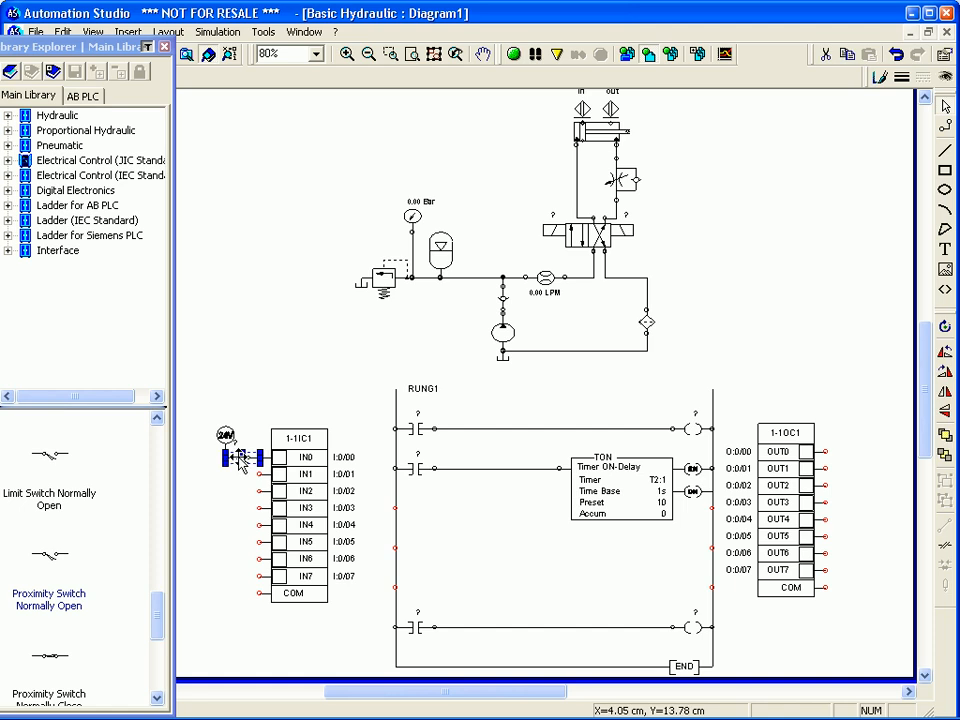
{"action": "key", "text": "ctrl+v"}
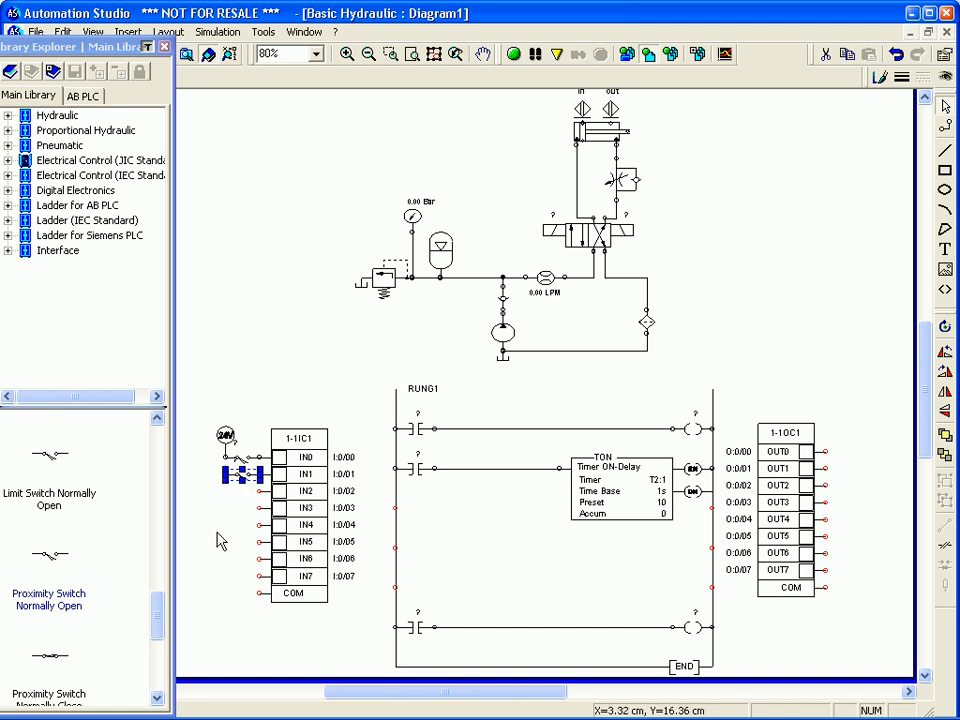
{"action": "left_click", "coordinate": [220, 545]}
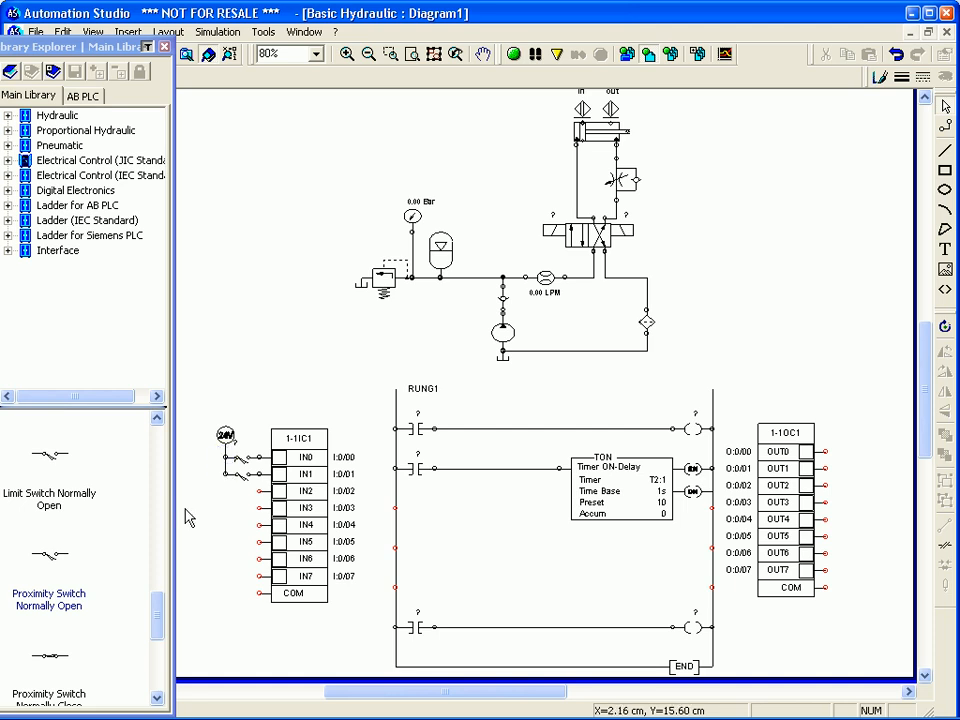
Step: Place a Common (0 Volts) symbol from the JIC Standard electrical library and connect it to the input card's COM terminal
{"action": "scroll", "coordinate": [160, 600], "scroll_direction": "up", "scroll_amount": 10}
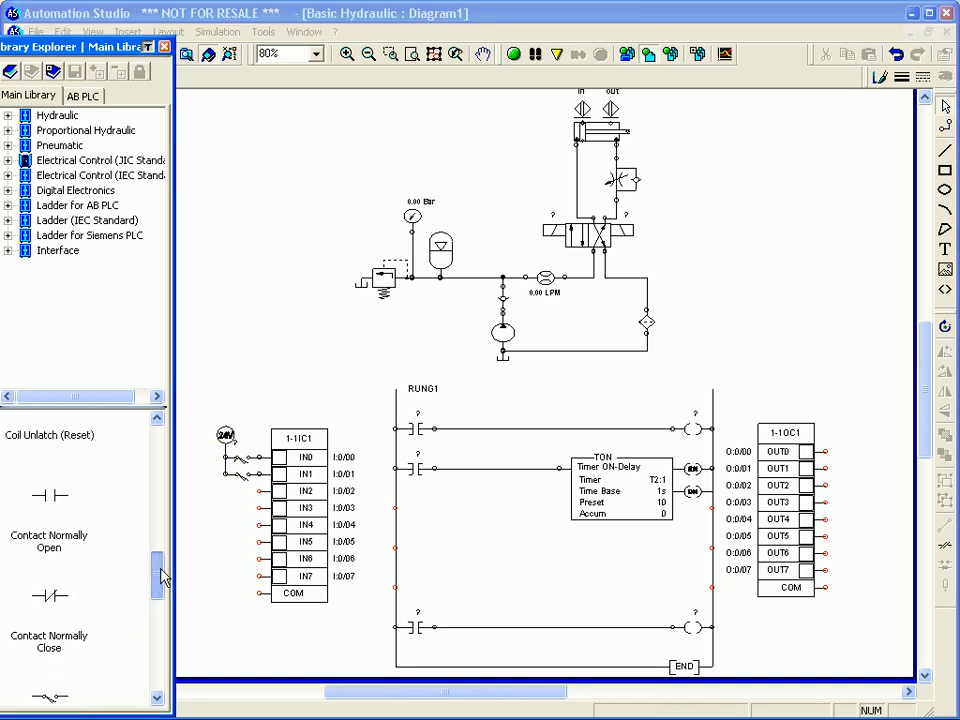
{"action": "left_click_drag", "start_coordinate": [162, 551], "coordinate": [174, 462]}
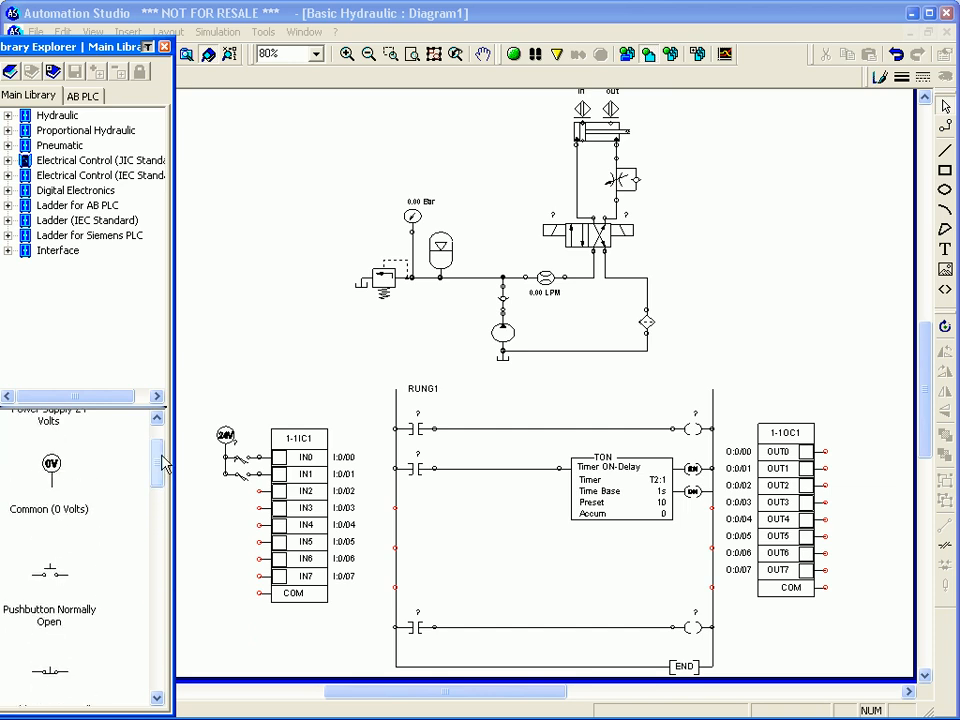
{"action": "left_click_drag", "start_coordinate": [52, 462], "coordinate": [236, 572]}
{"action": "left_click", "coordinate": [252, 608]}
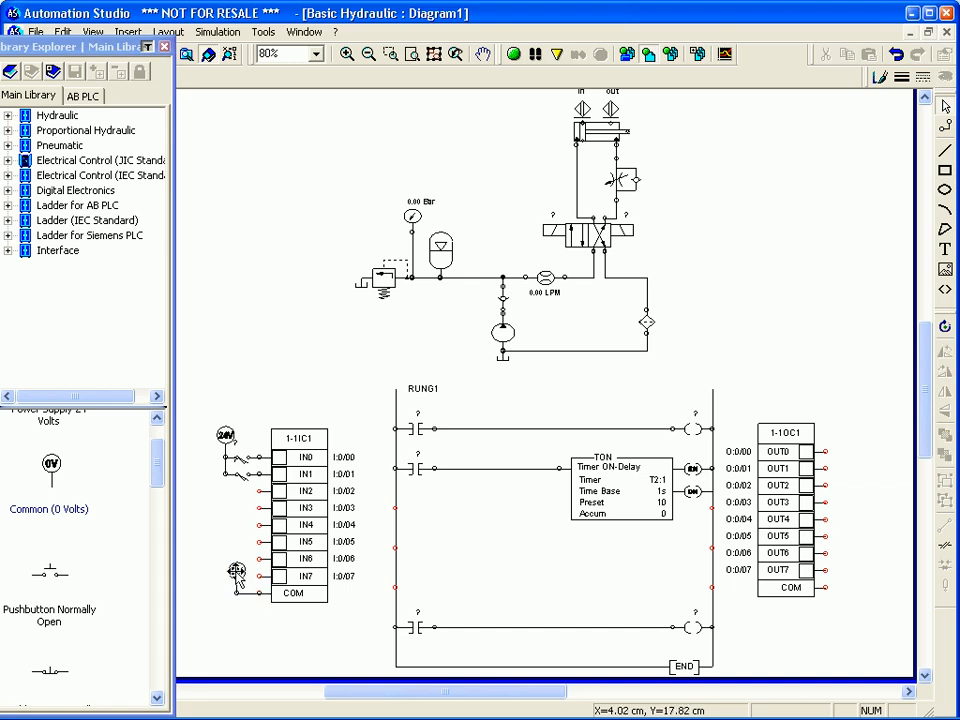
Step: Copy the 0-volt common beside the PLC output card's upper outputs and connect a copy of the 24-volt supply to its COM terminal
{"action": "left_click_drag", "start_coordinate": [238, 573], "coordinate": [878, 456]}
{"action": "left_click", "coordinate": [879, 508]}
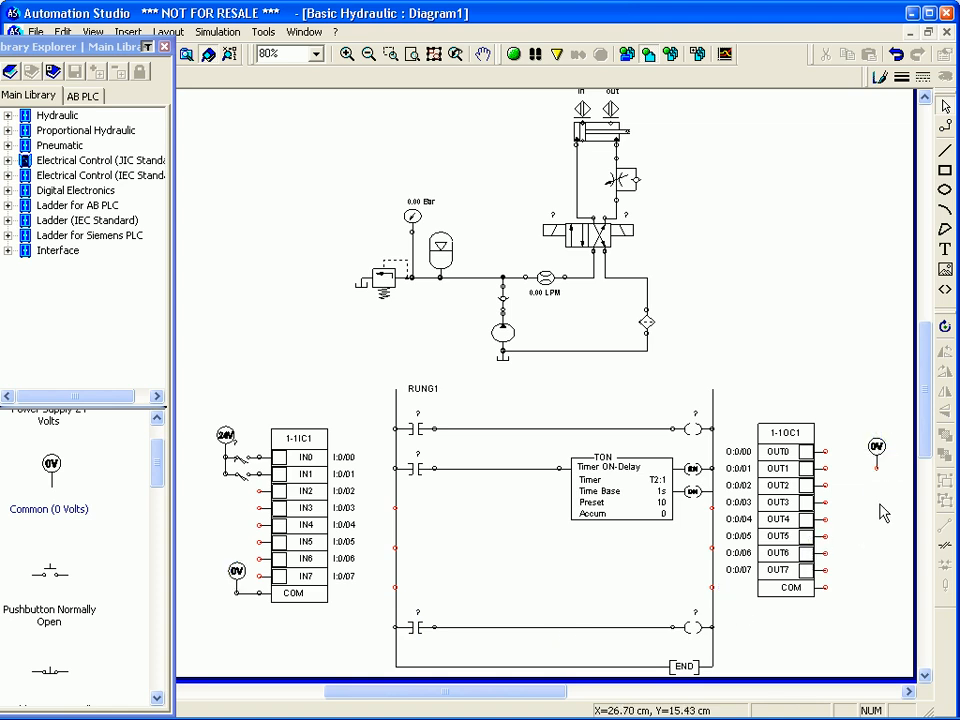
{"action": "left_click", "coordinate": [225, 435]}
{"action": "left_click_drag", "start_coordinate": [225, 435], "coordinate": [826, 587]}
{"action": "left_click", "coordinate": [851, 615]}
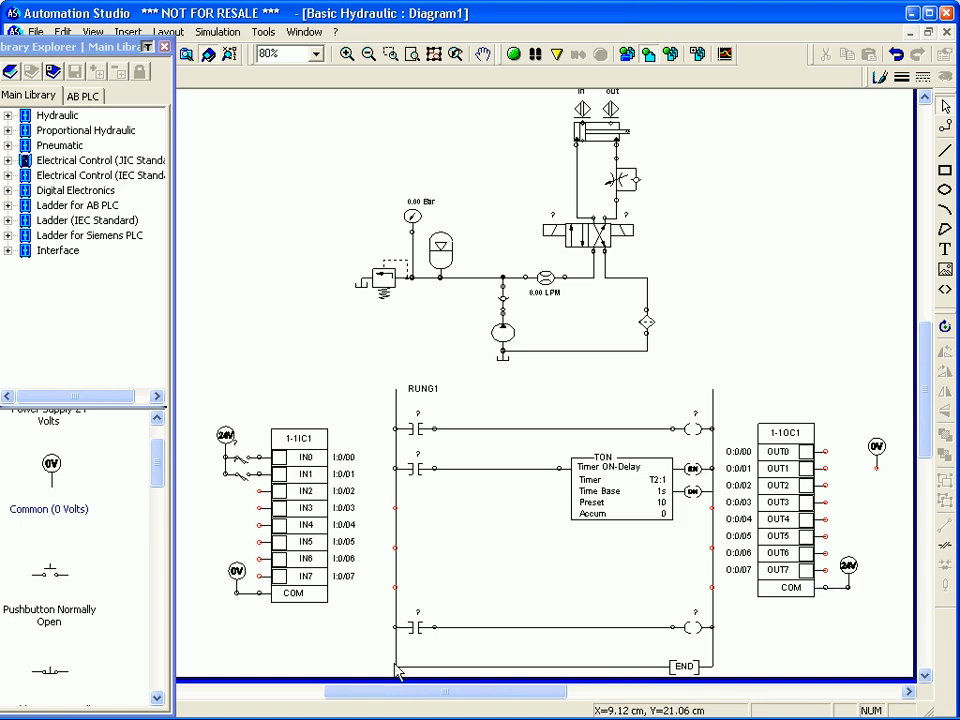
Step: Place a solenoid from the JIC Standard library on OUT1 of the output card with the tag name sol1
{"action": "scroll", "coordinate": [155, 478], "scroll_direction": "down", "scroll_amount": 10}
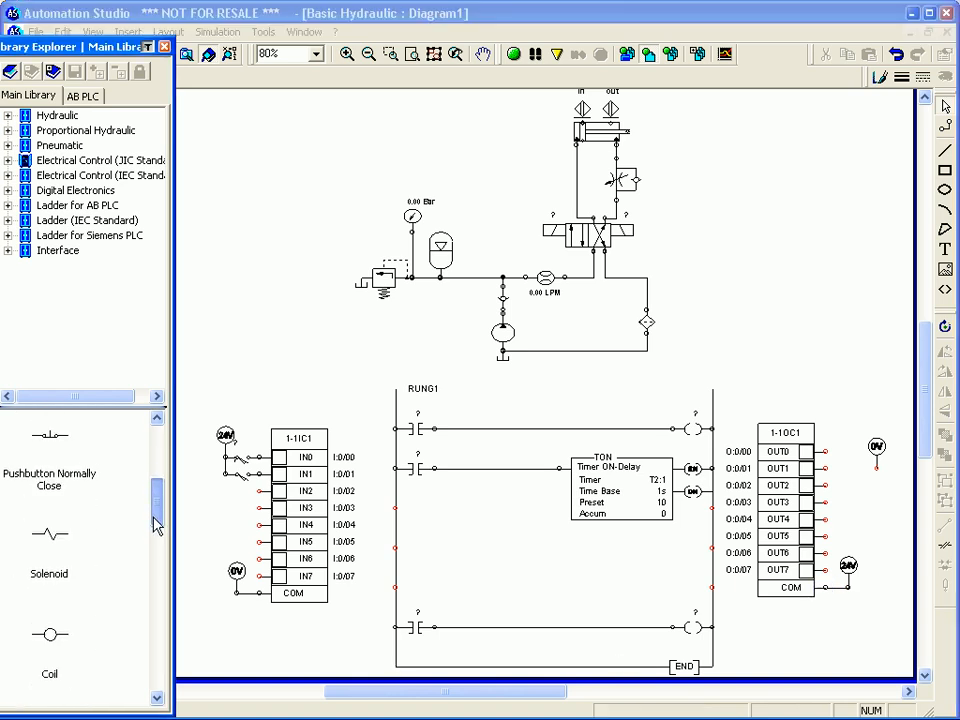
{"action": "left_click_drag", "start_coordinate": [48, 522], "coordinate": [840, 476]}
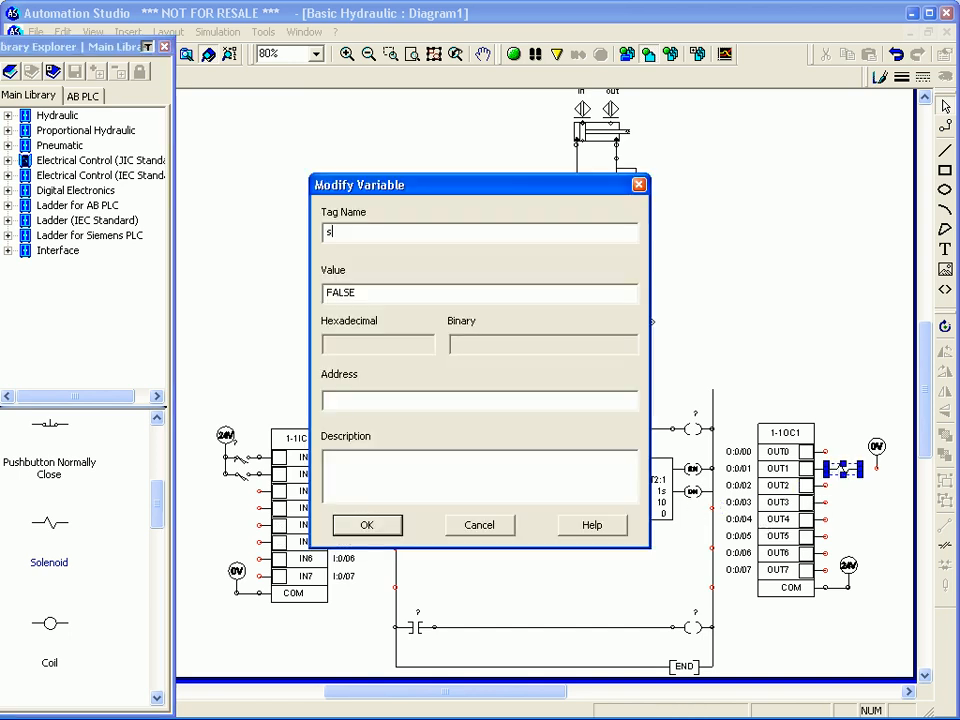
{"action": "type", "text": "sol1"}
{"action": "key", "text": "Return"}
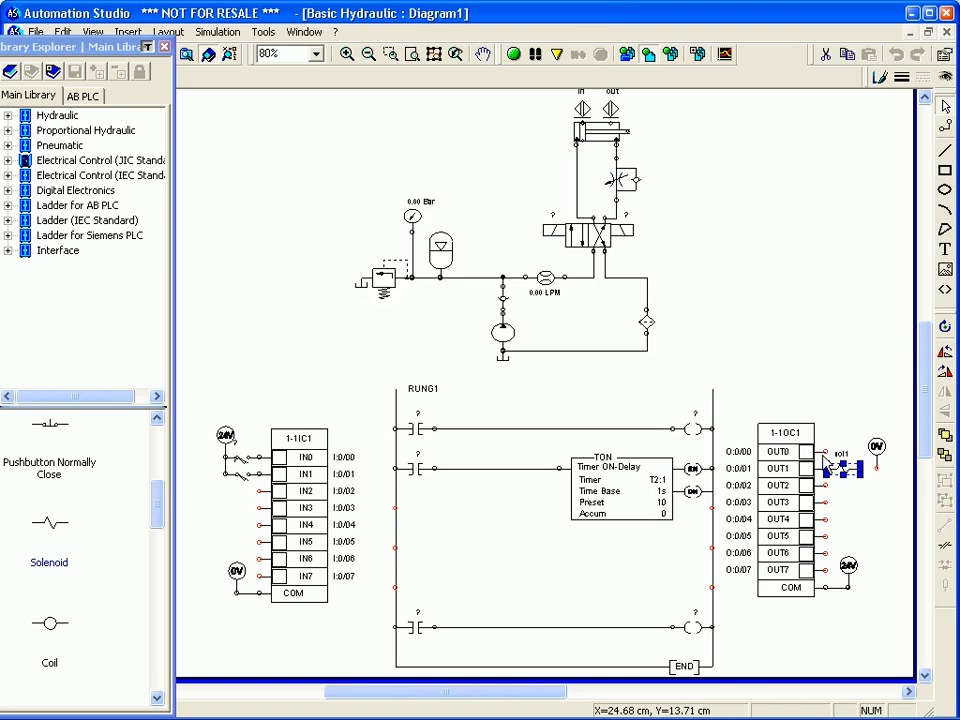
Step: Copy the sol1 solenoid onto OUT3 and change the copy's tag name to sol2
{"action": "left_click", "coordinate": [853, 514]}
{"action": "left_click_drag", "start_coordinate": [843, 471], "coordinate": [853, 516]}
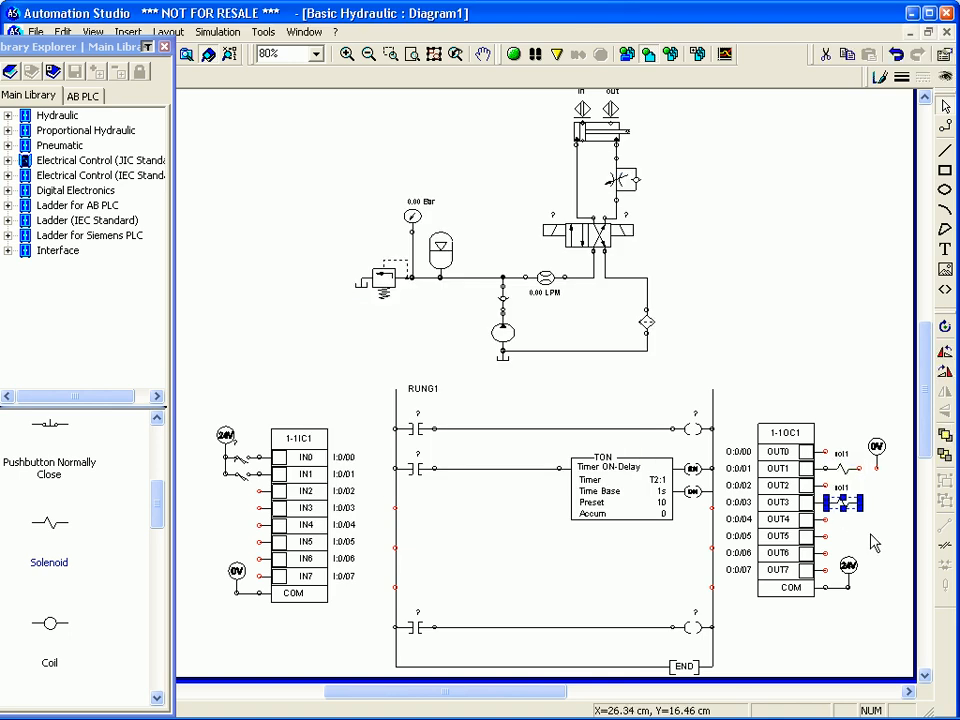
{"action": "double_click", "coordinate": [843, 506]}
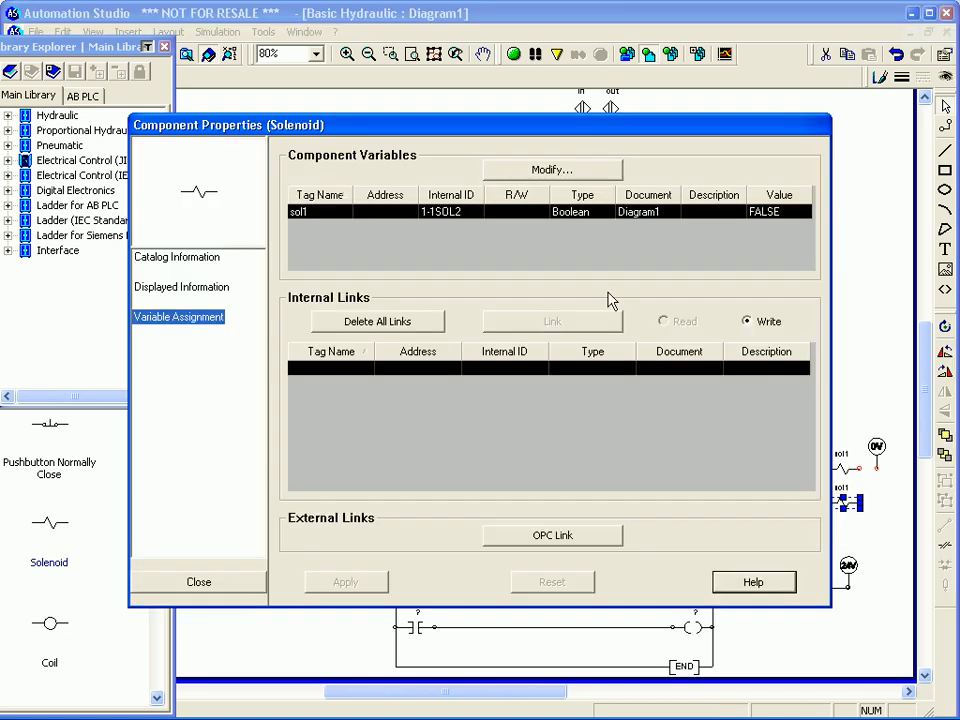
{"action": "left_click", "coordinate": [567, 172]}
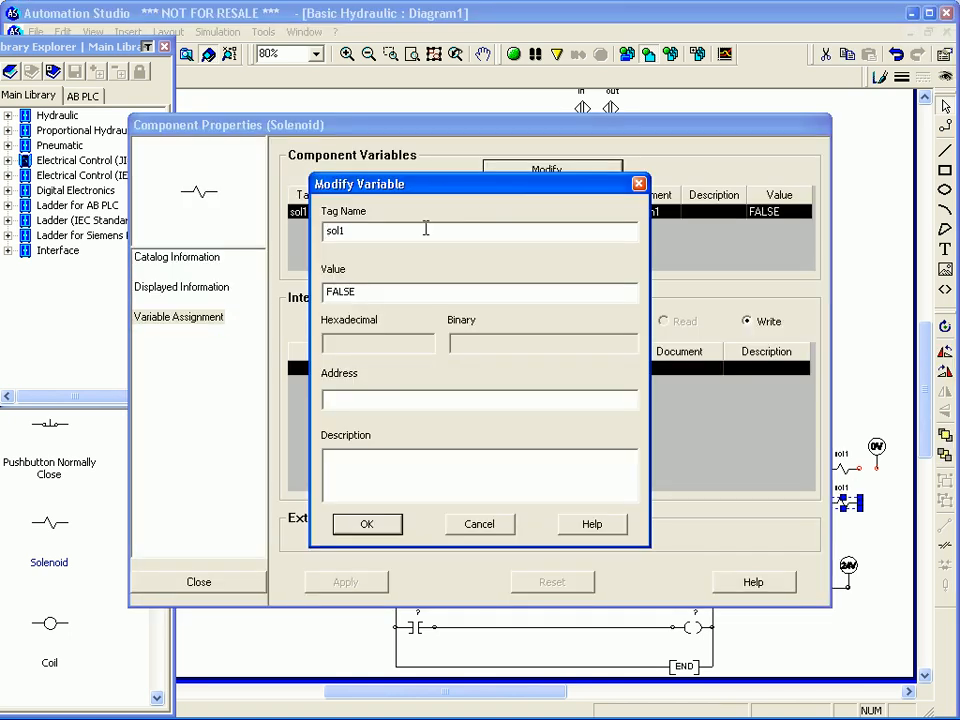
{"action": "type", "text": "2"}
{"action": "key", "text": "Return"}
{"action": "left_click", "coordinate": [252, 588]}
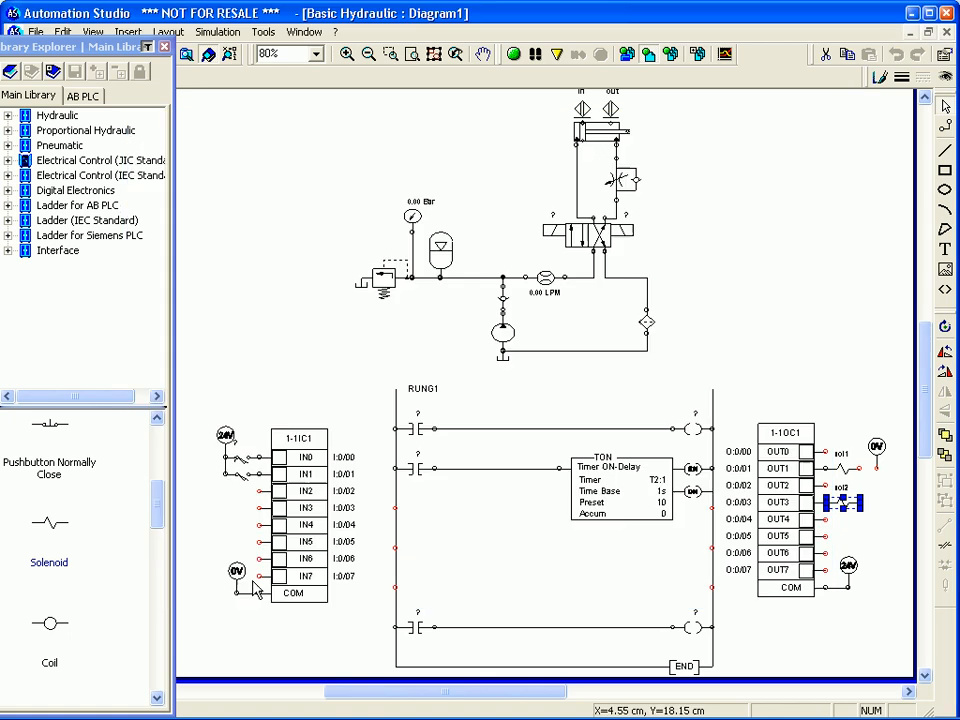
Step: Wire the free ends of both solenoids together and move the 0-volt common into line to connect to them
{"action": "left_click", "coordinate": [878, 516]}
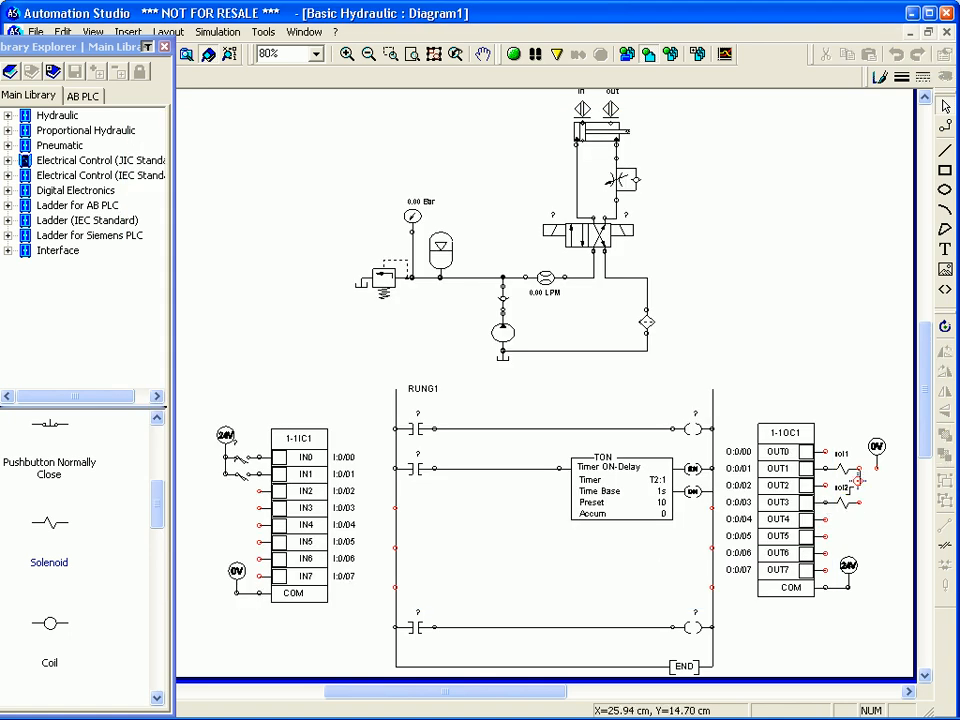
{"action": "left_click", "coordinate": [858, 501]}
{"action": "left_click_drag", "start_coordinate": [878, 449], "coordinate": [863, 449]}
{"action": "left_click", "coordinate": [893, 505]}
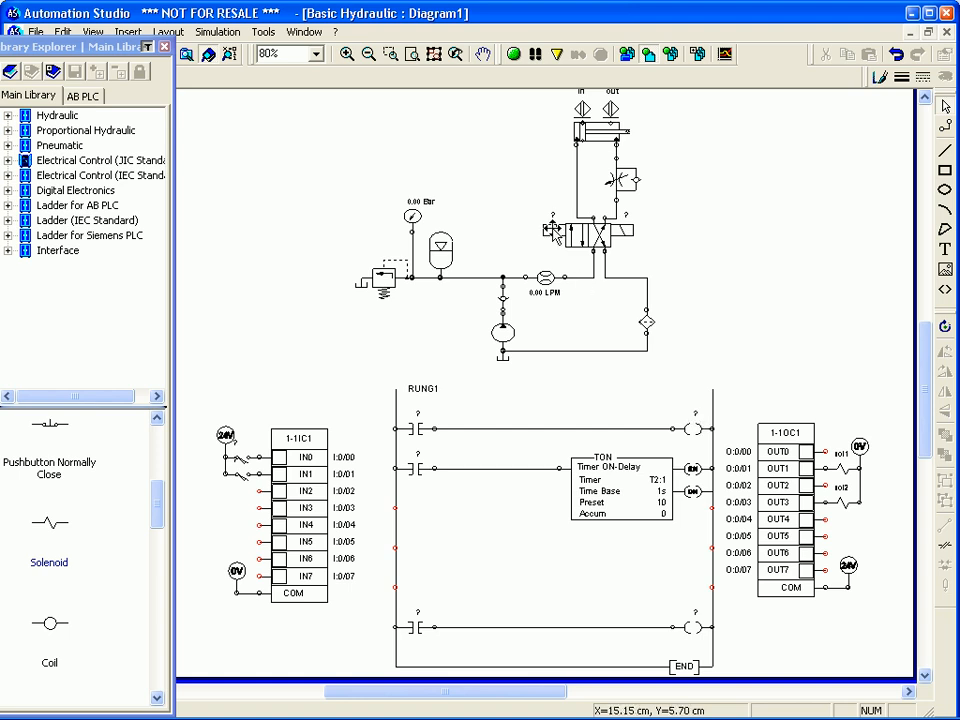
Step: Check which coil each solenoid entry of the directional valve represents, and link the valve's SOL1 variable to sol1 as a read link
{"action": "double_click", "coordinate": [629, 230]}
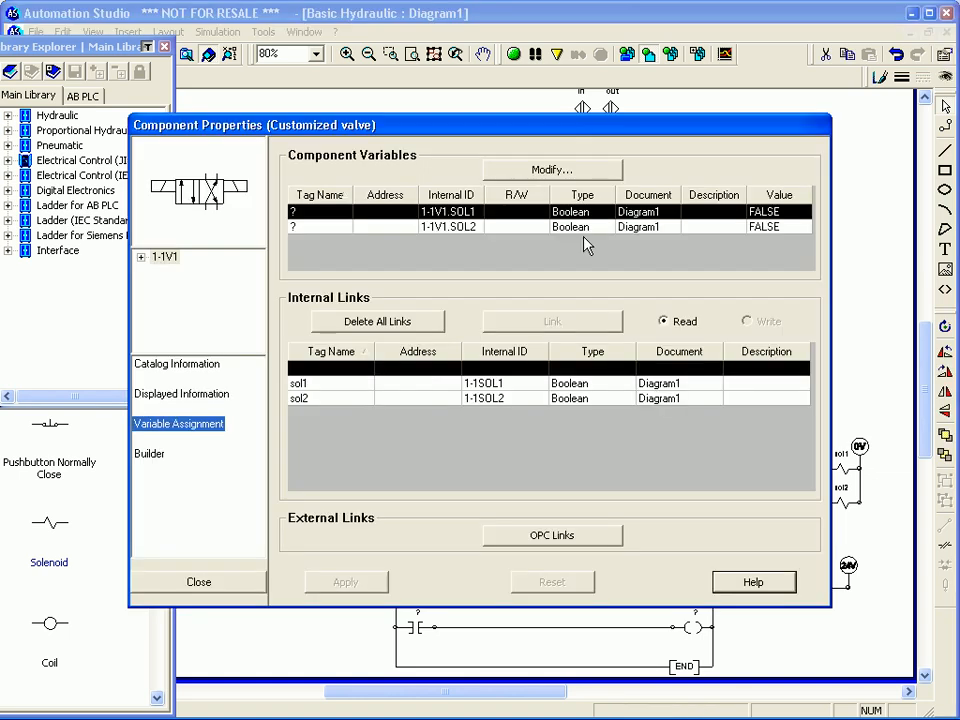
{"action": "left_click", "coordinate": [141, 257]}
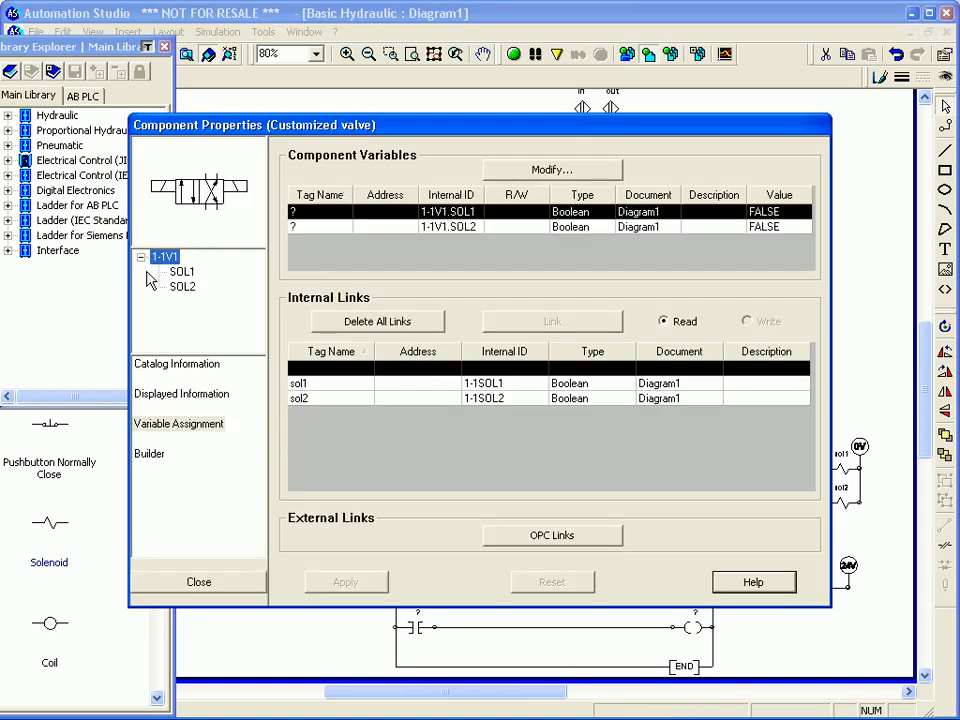
{"action": "left_click", "coordinate": [185, 276]}
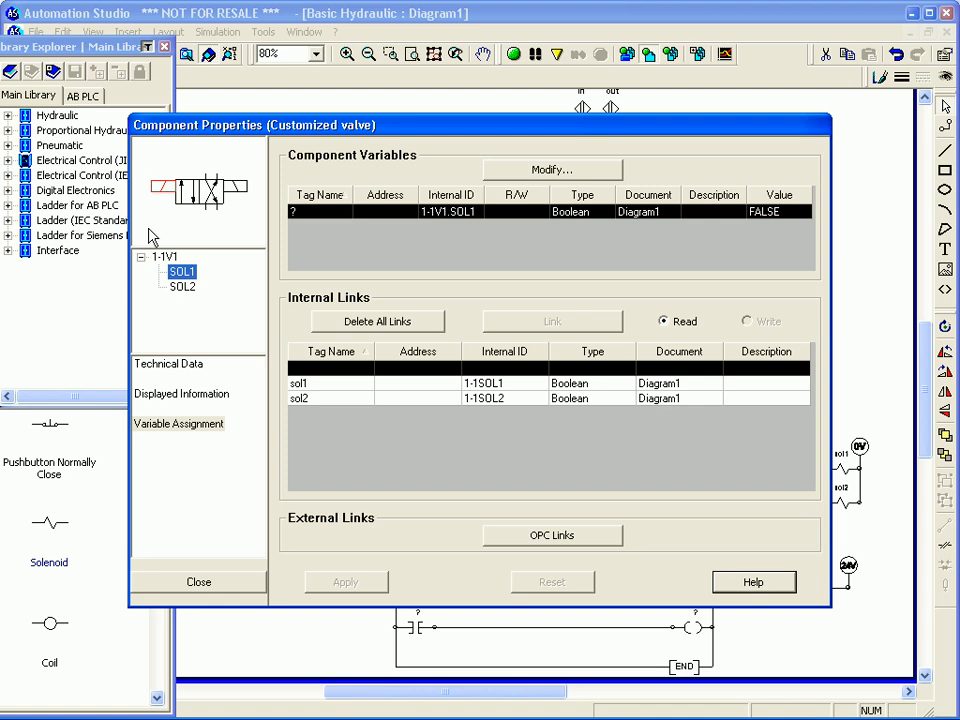
{"action": "left_click", "coordinate": [182, 286]}
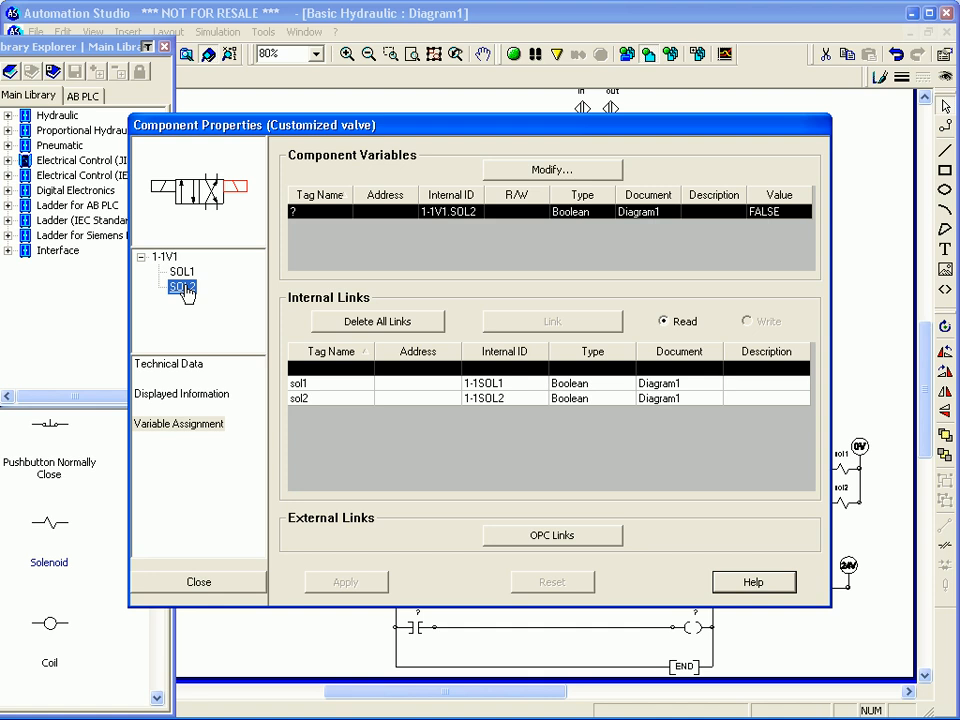
{"action": "left_click", "coordinate": [142, 258]}
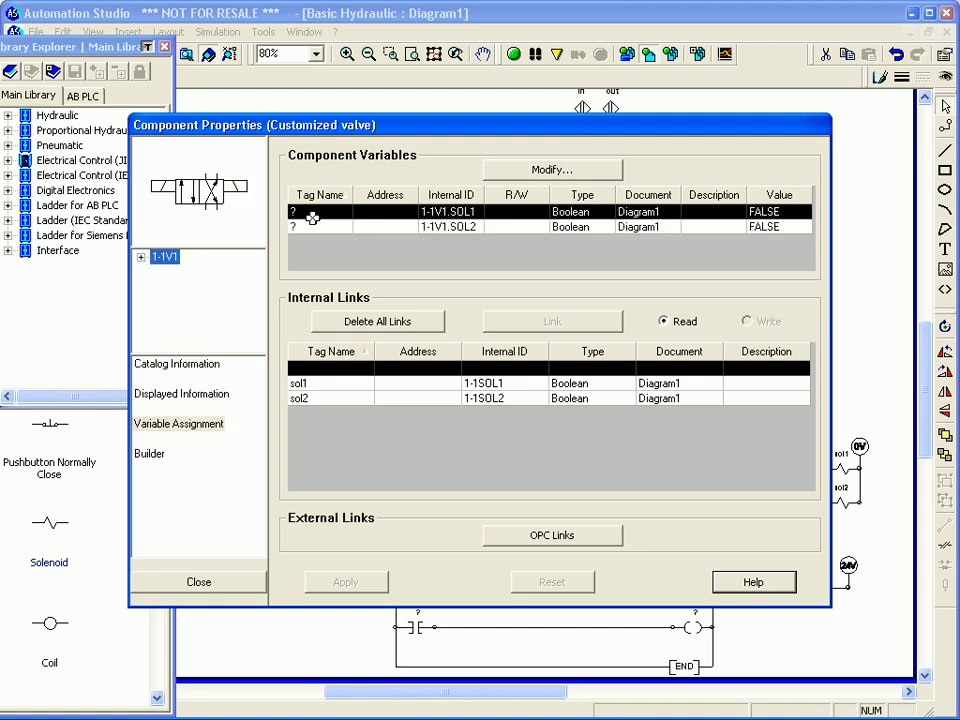
{"action": "left_click", "coordinate": [316, 209]}
{"action": "left_click", "coordinate": [319, 382]}
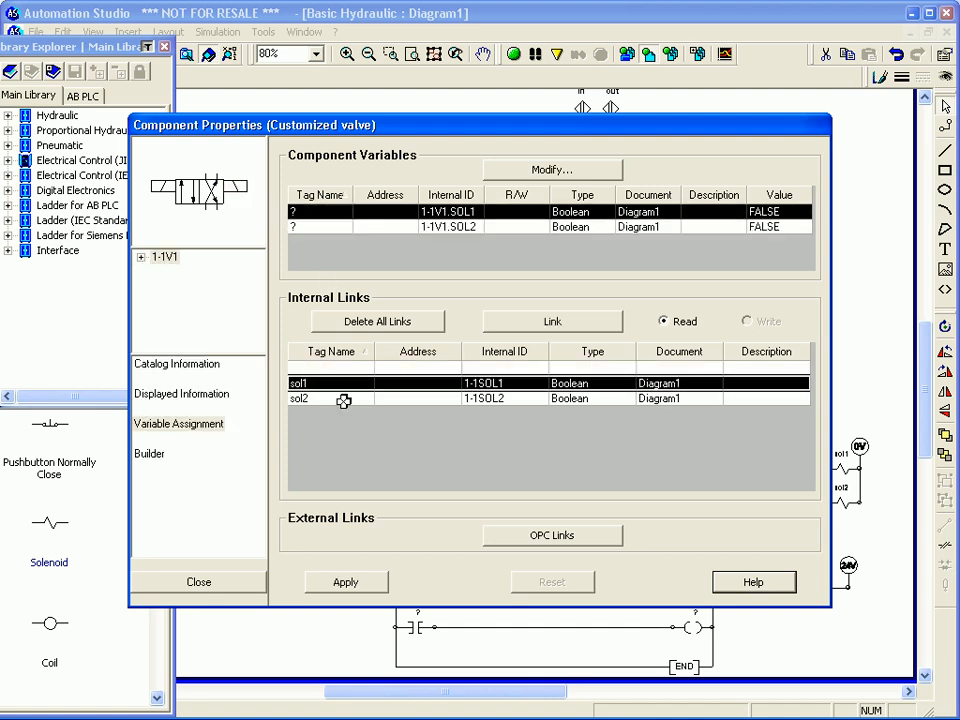
{"action": "left_click", "coordinate": [510, 323]}
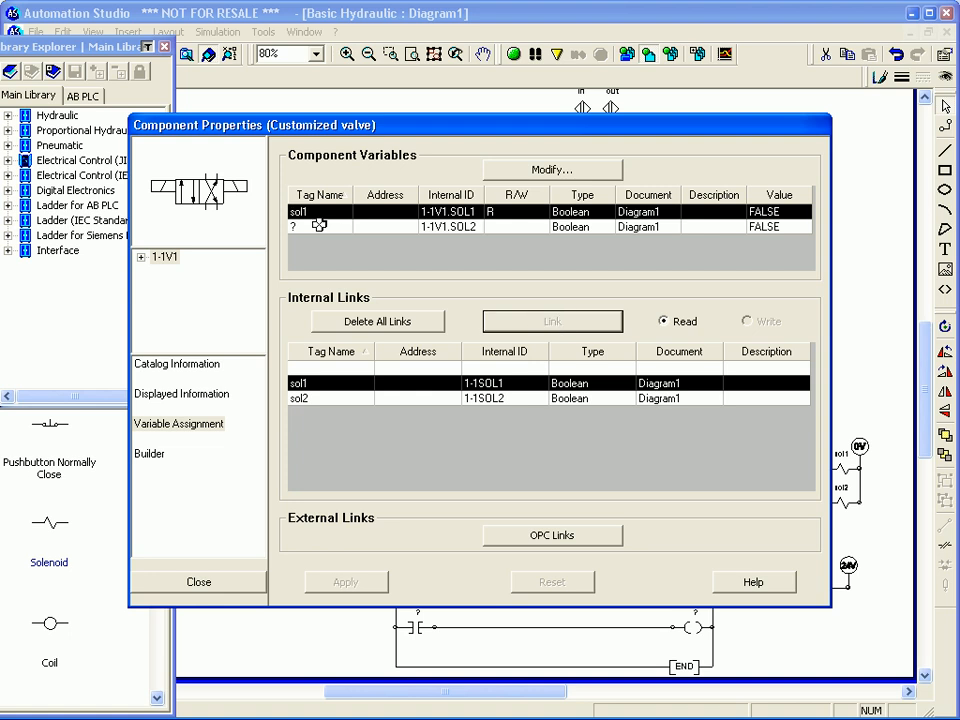
Step: Link the directional valve's SOL2 variable to sol2 and close the valve's properties
{"action": "left_click", "coordinate": [319, 225]}
{"action": "left_click", "coordinate": [316, 398]}
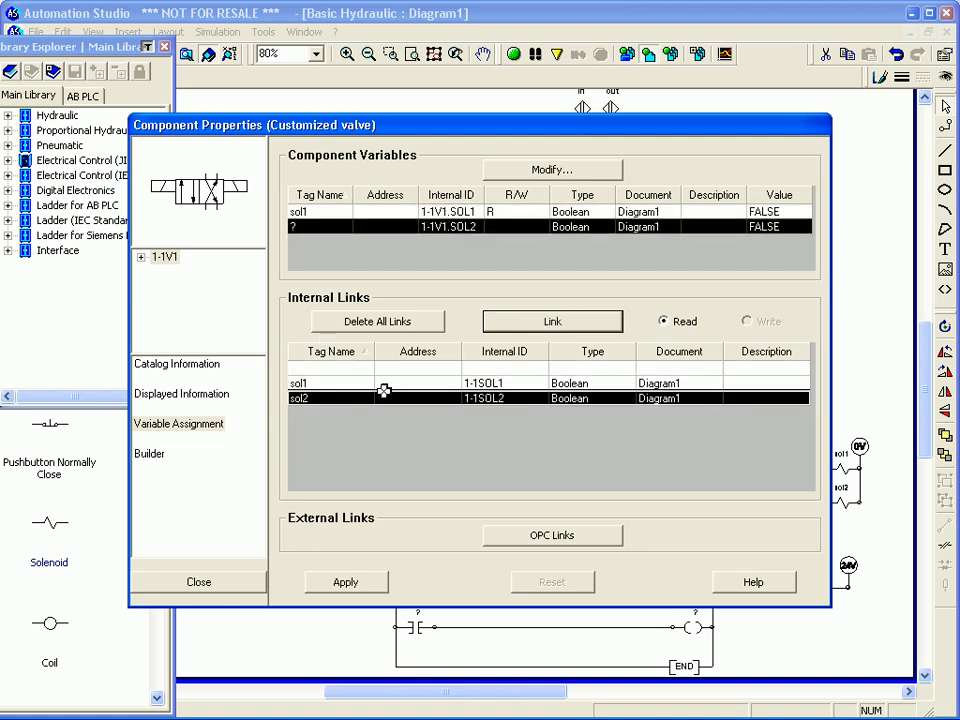
{"action": "left_click", "coordinate": [527, 322]}
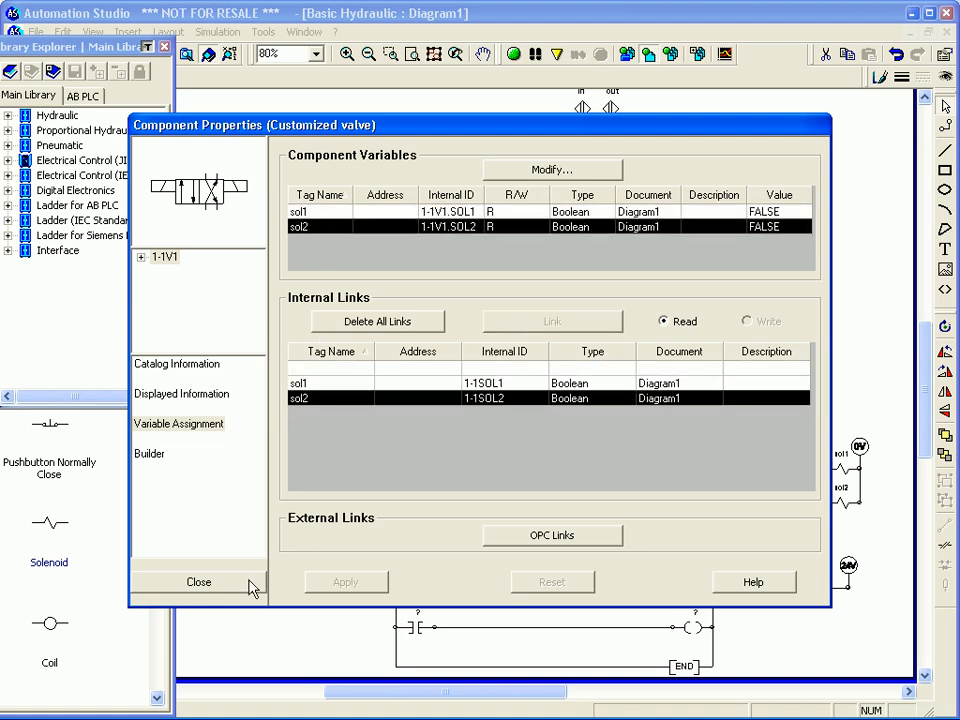
{"action": "left_click", "coordinate": [255, 580]}
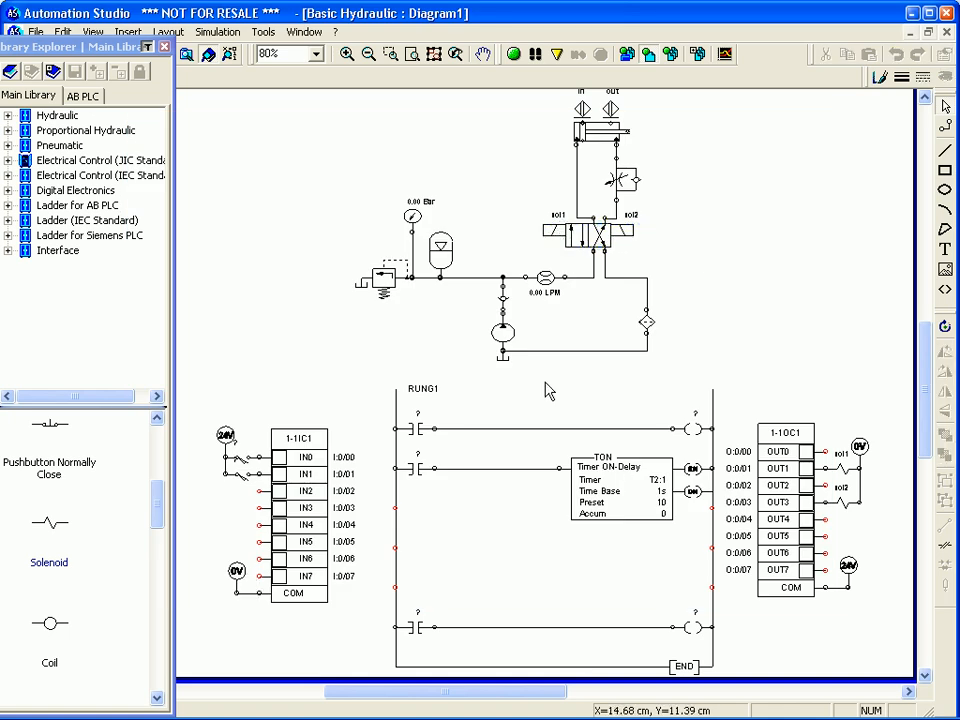
Step: Link the proximity switch at IN0 to the cylinder's in sensor as a read link
{"action": "double_click", "coordinate": [241, 460]}
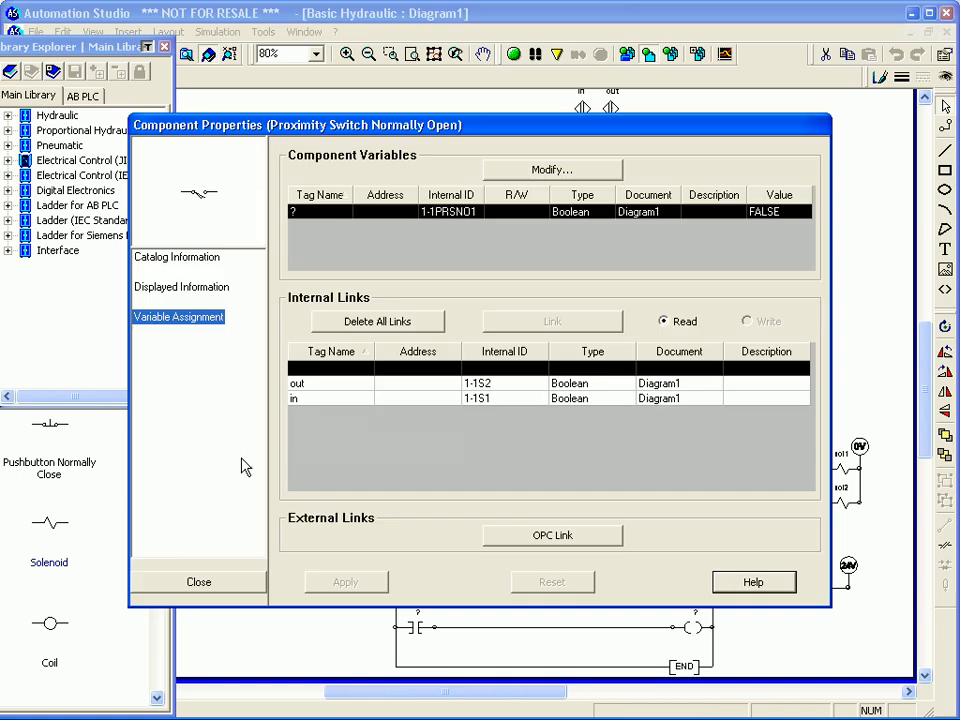
{"action": "left_click", "coordinate": [324, 399]}
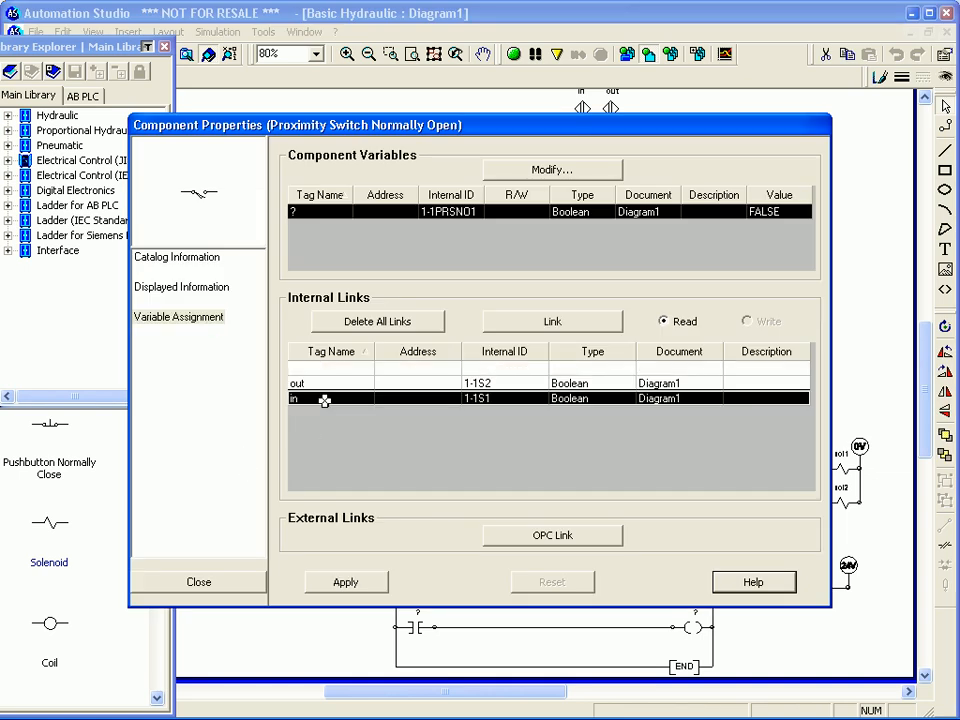
{"action": "left_click", "coordinate": [547, 321]}
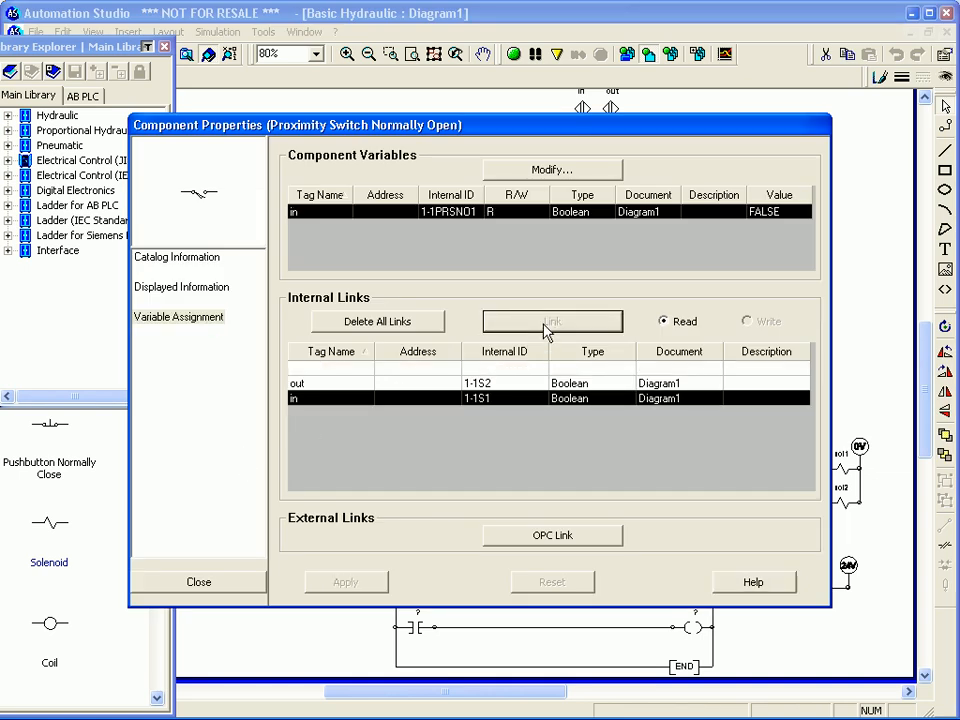
{"action": "left_click", "coordinate": [245, 582]}
{"action": "left_click", "coordinate": [203, 506]}
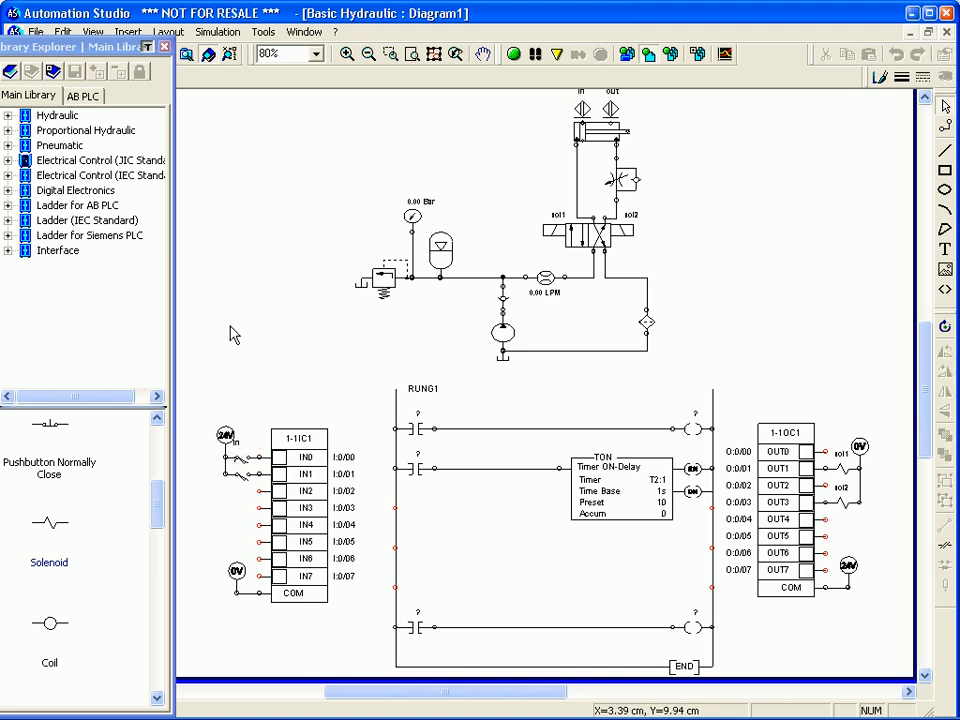
Step: Link the proximity switch at IN1 to the cylinder's out sensor as a read link
{"action": "double_click", "coordinate": [245, 478]}
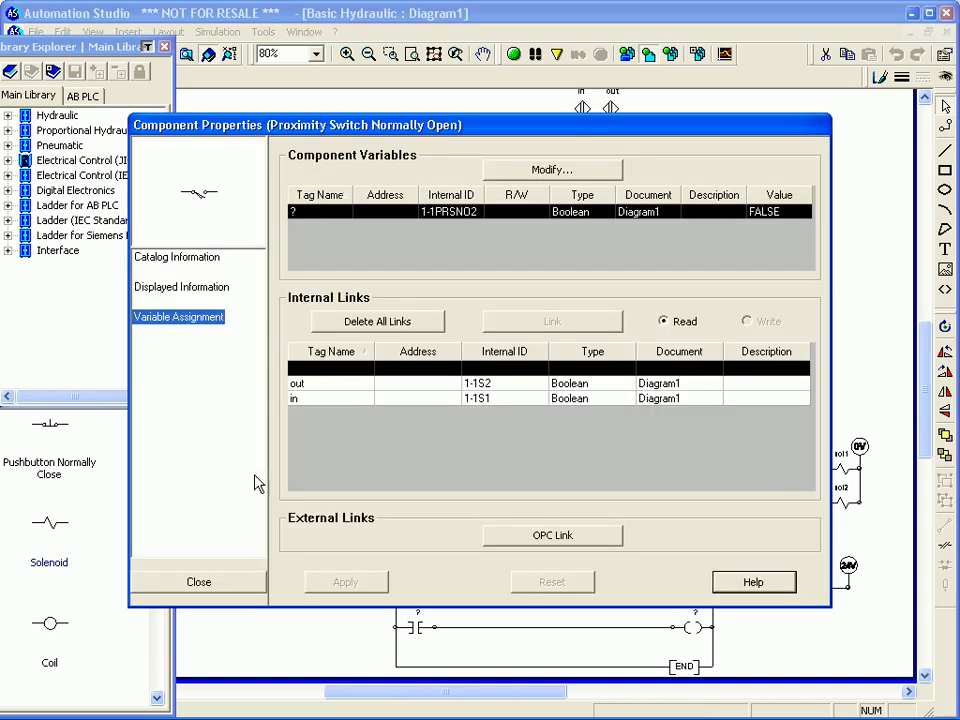
{"action": "left_click", "coordinate": [317, 384]}
{"action": "left_click", "coordinate": [505, 334]}
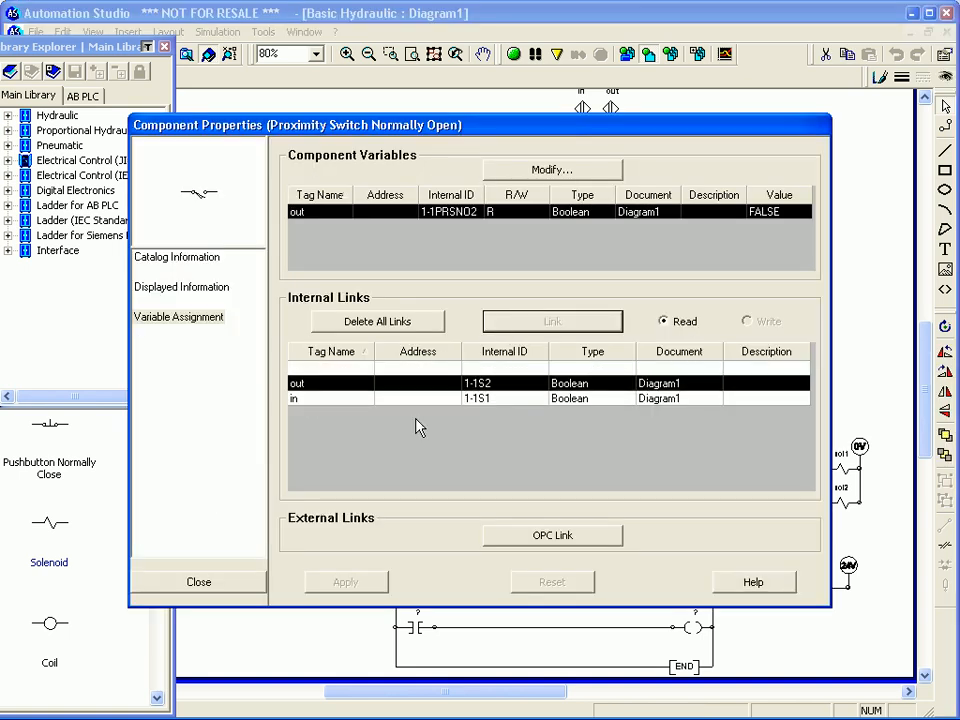
{"action": "left_click", "coordinate": [199, 582]}
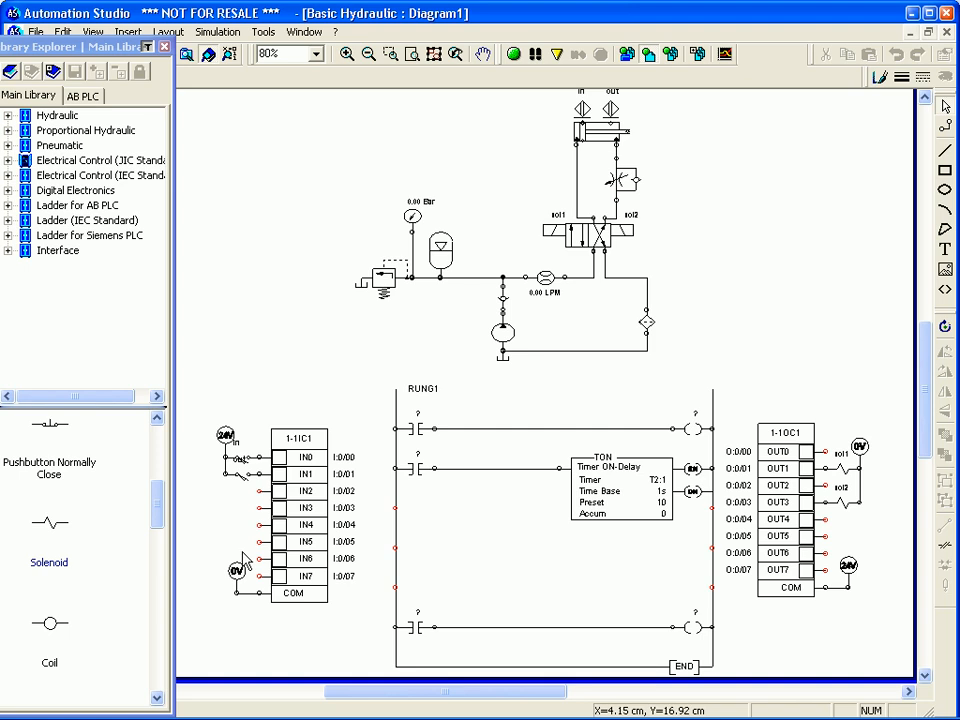
Step: Move the out tag label off the IN0 switch into the gap above the IN1 switch
{"action": "left_click", "coordinate": [242, 462]}
{"action": "left_click", "coordinate": [240, 461]}
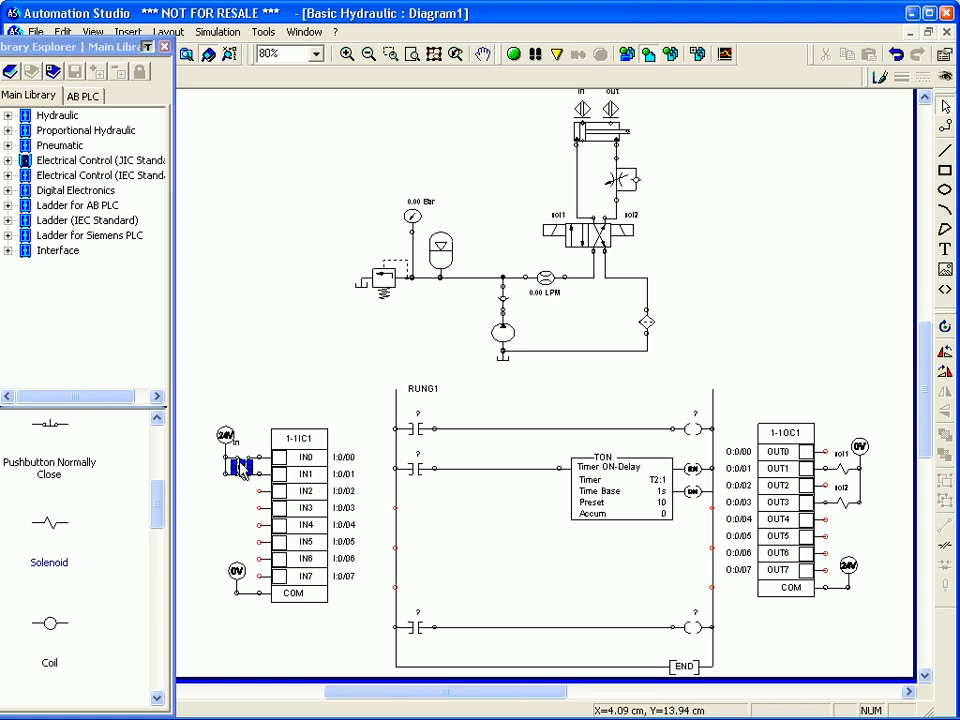
{"action": "left_click", "coordinate": [198, 541]}
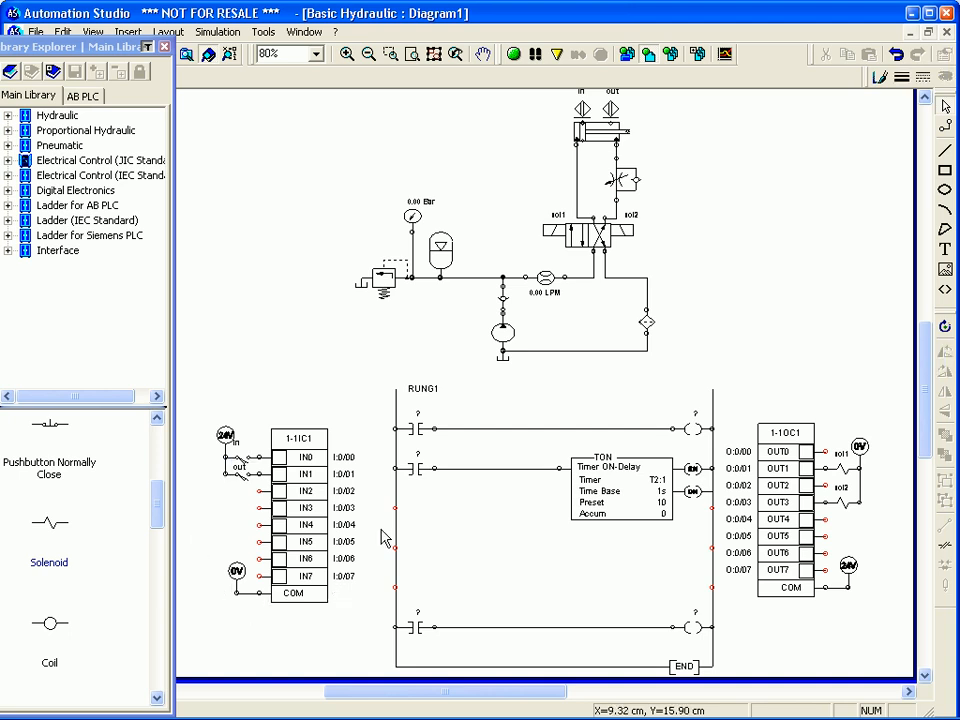
Step: Link the contact on the first rung to the input card's IN0 as a read link and close its properties
{"action": "double_click", "coordinate": [418, 430]}
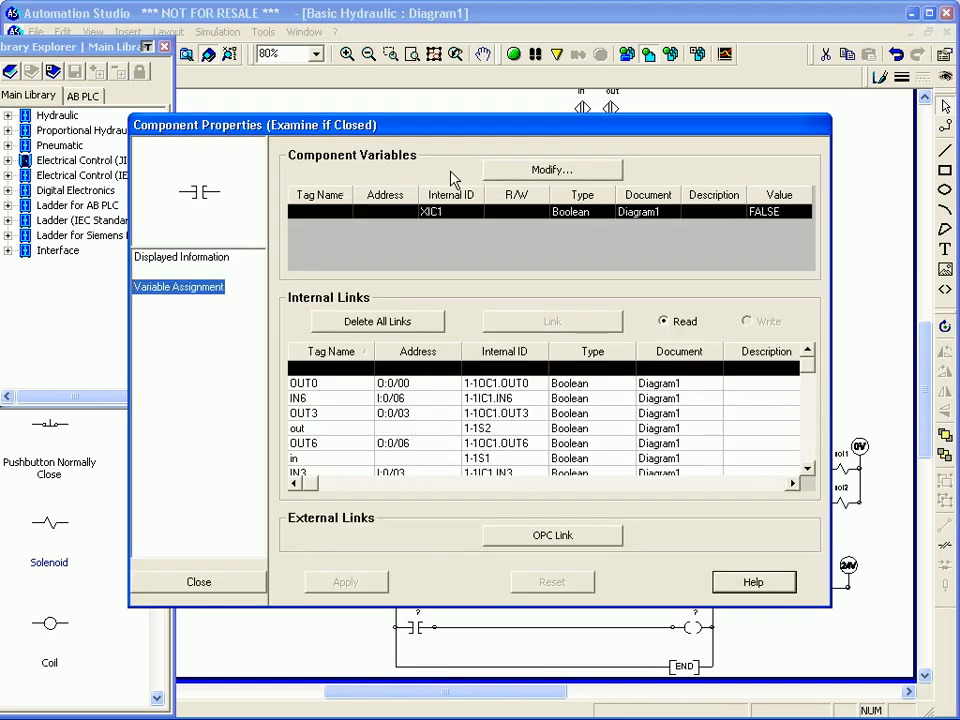
{"action": "left_click_drag", "start_coordinate": [684, 138], "coordinate": [912, 146]}
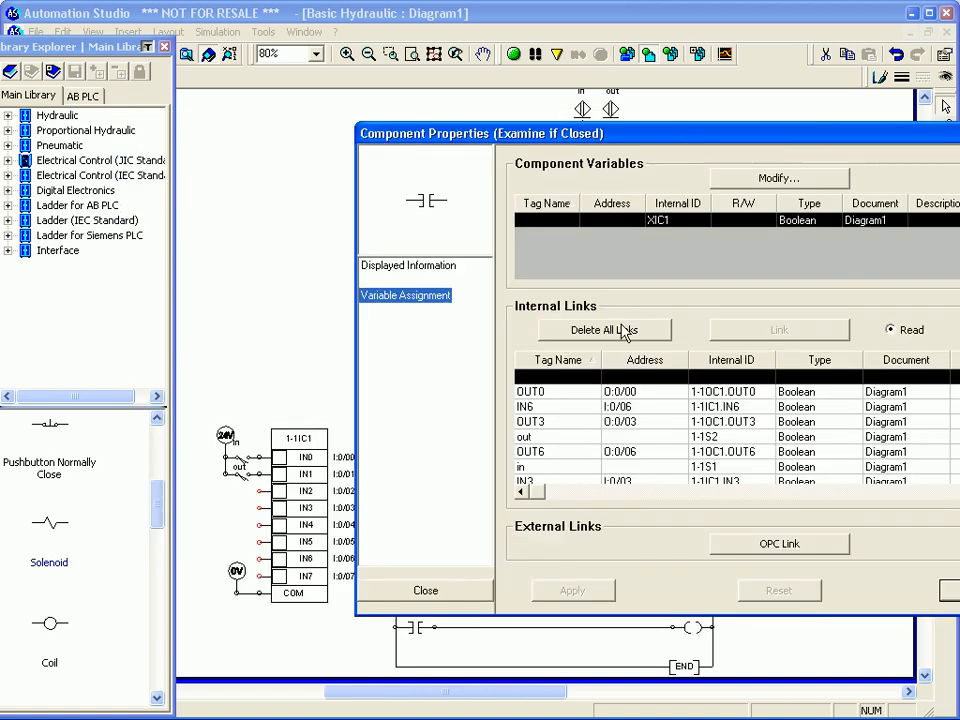
{"action": "left_click", "coordinate": [570, 360]}
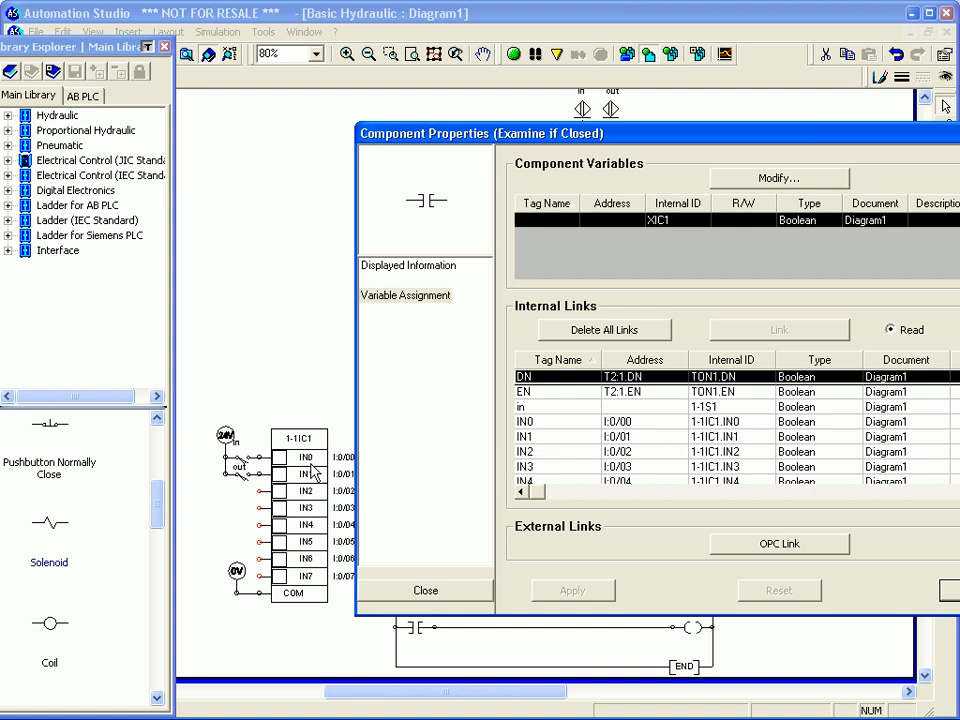
{"action": "left_click", "coordinate": [527, 422]}
{"action": "left_click", "coordinate": [562, 593]}
{"action": "left_click", "coordinate": [426, 591]}
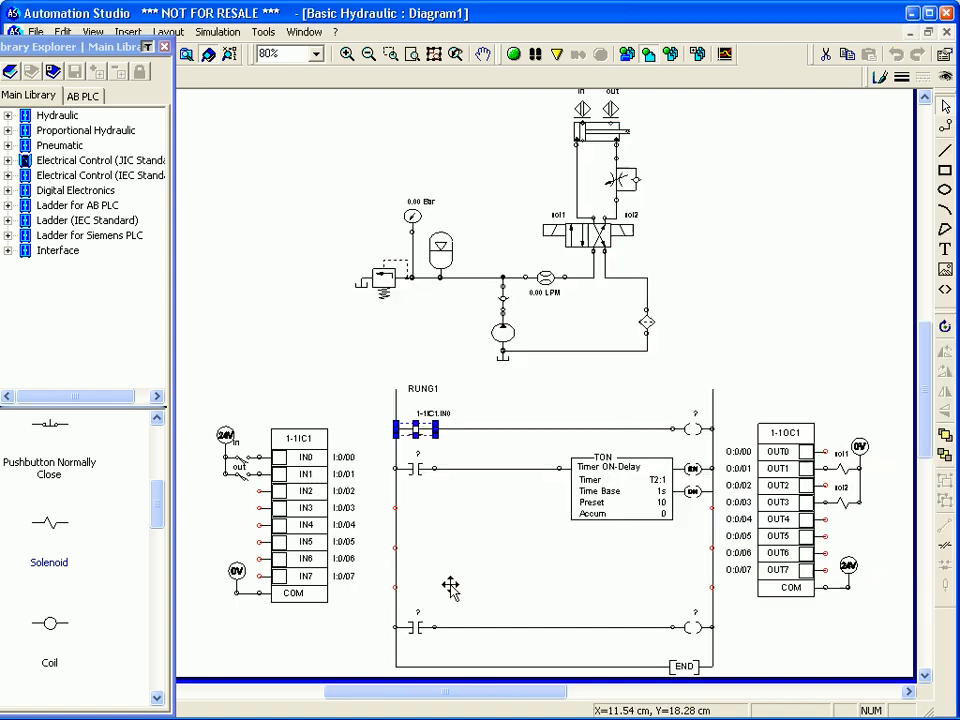
Step: Link the contact on the timer rung to the input card's IN1 as a read link and deselect it
{"action": "double_click", "coordinate": [415, 471]}
{"action": "left_click", "coordinate": [338, 355]}
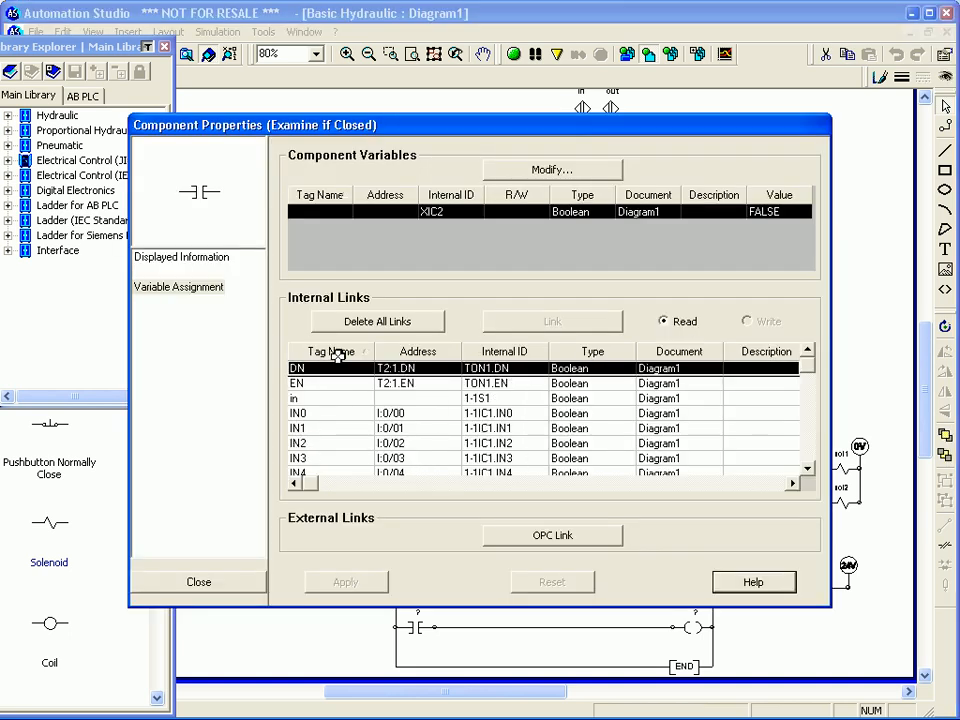
{"action": "left_click", "coordinate": [332, 428]}
{"action": "left_click", "coordinate": [515, 335]}
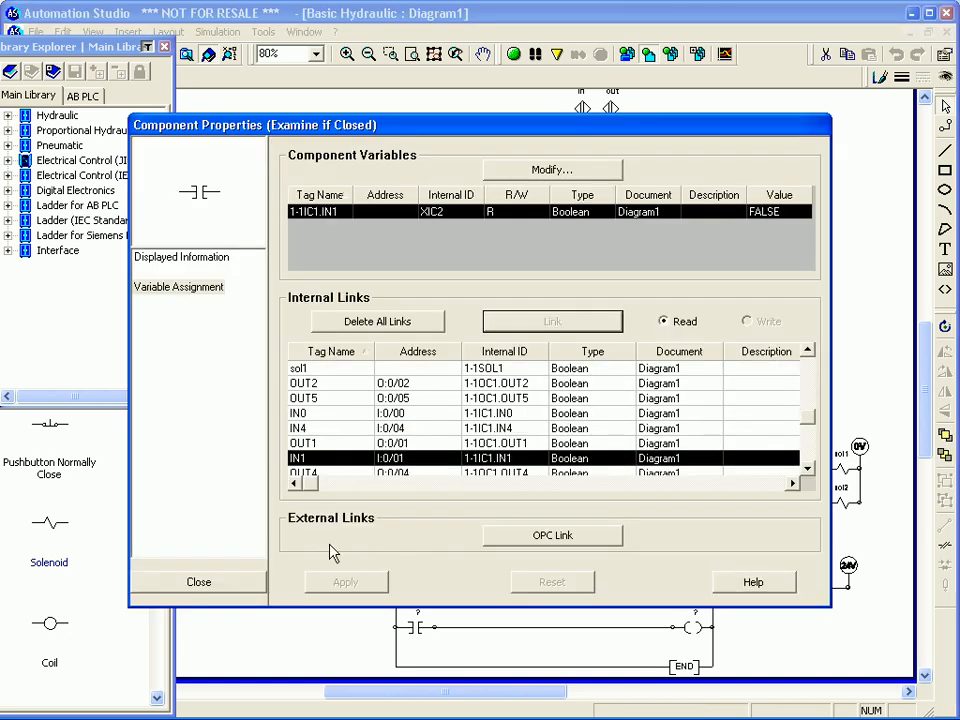
{"action": "left_click", "coordinate": [258, 578]}
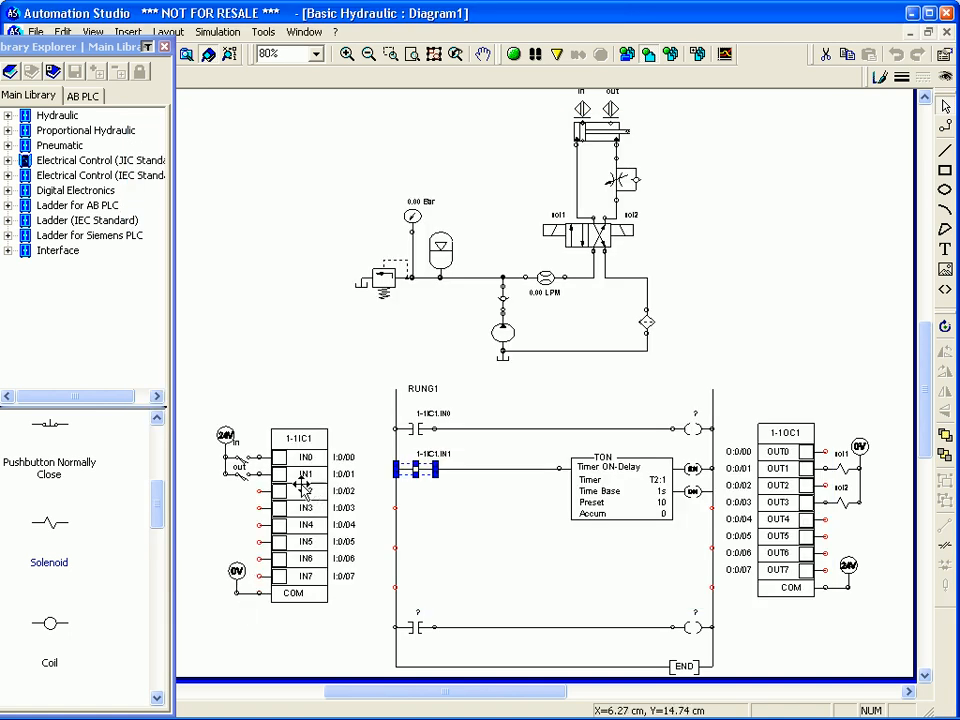
{"action": "left_click", "coordinate": [438, 586]}
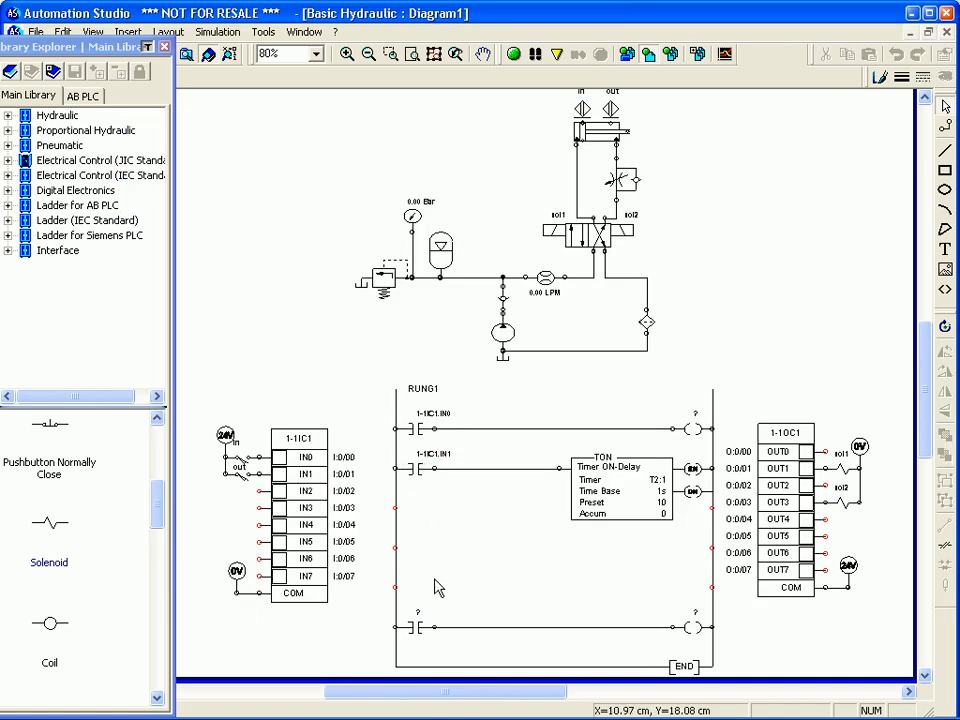
Step: Link the output coil on the first rung to the output card's OUT1 as a write link
{"action": "double_click", "coordinate": [690, 432]}
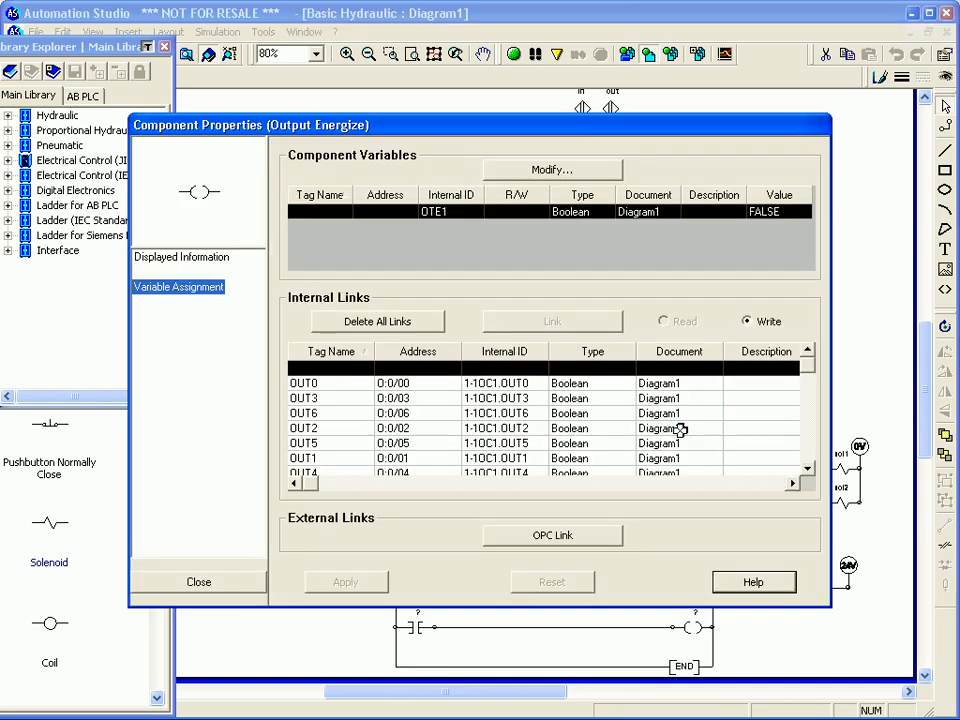
{"action": "left_click", "coordinate": [348, 352]}
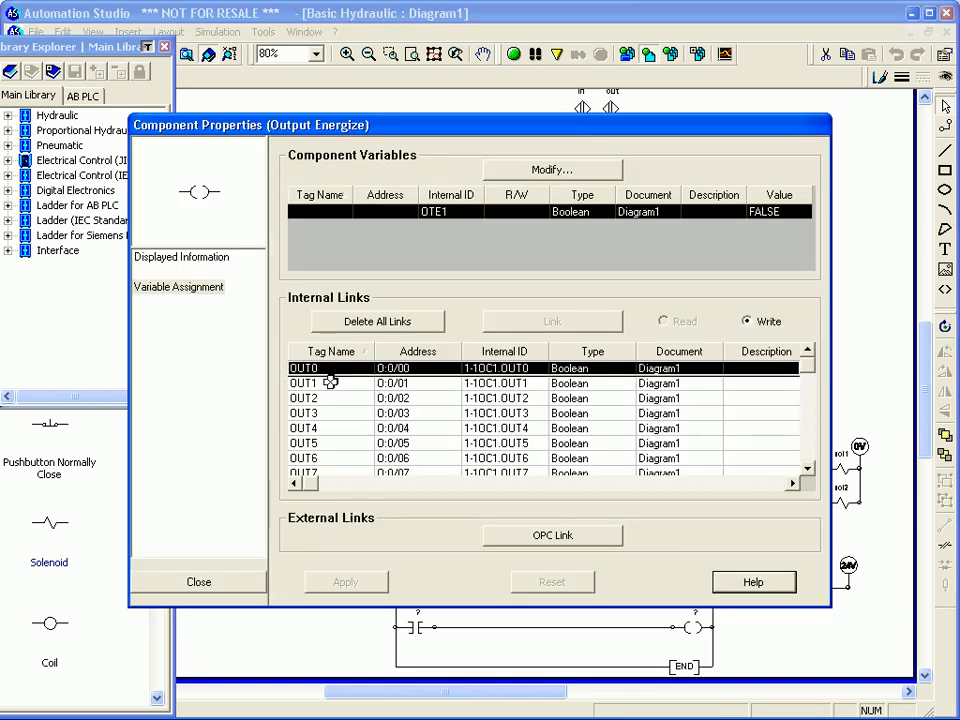
{"action": "left_click", "coordinate": [330, 382]}
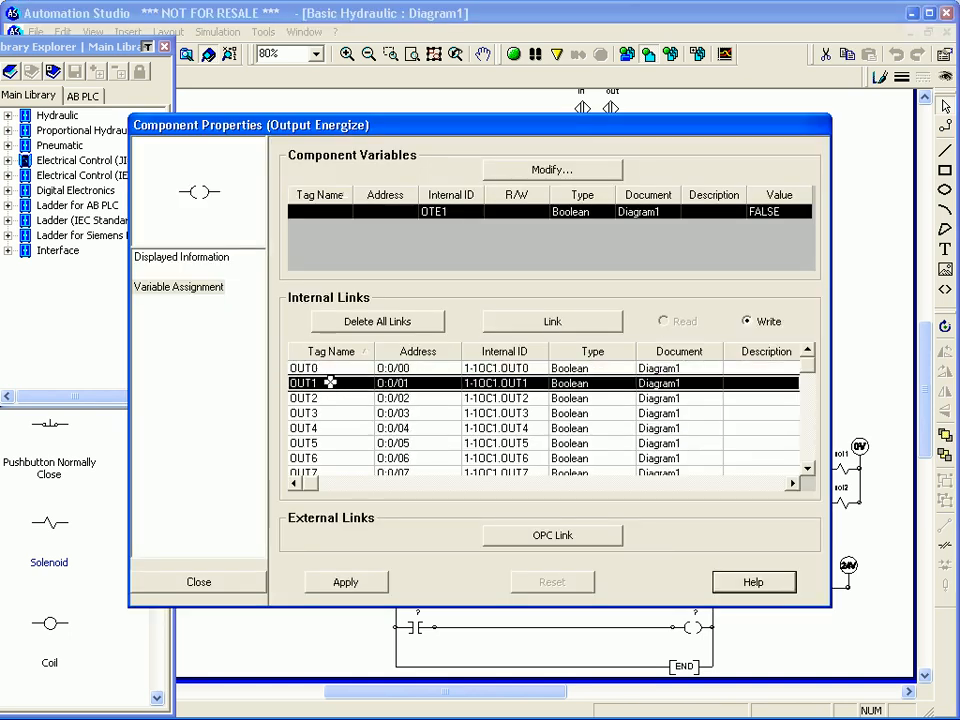
{"action": "left_click", "coordinate": [519, 330]}
{"action": "left_click", "coordinate": [199, 581]}
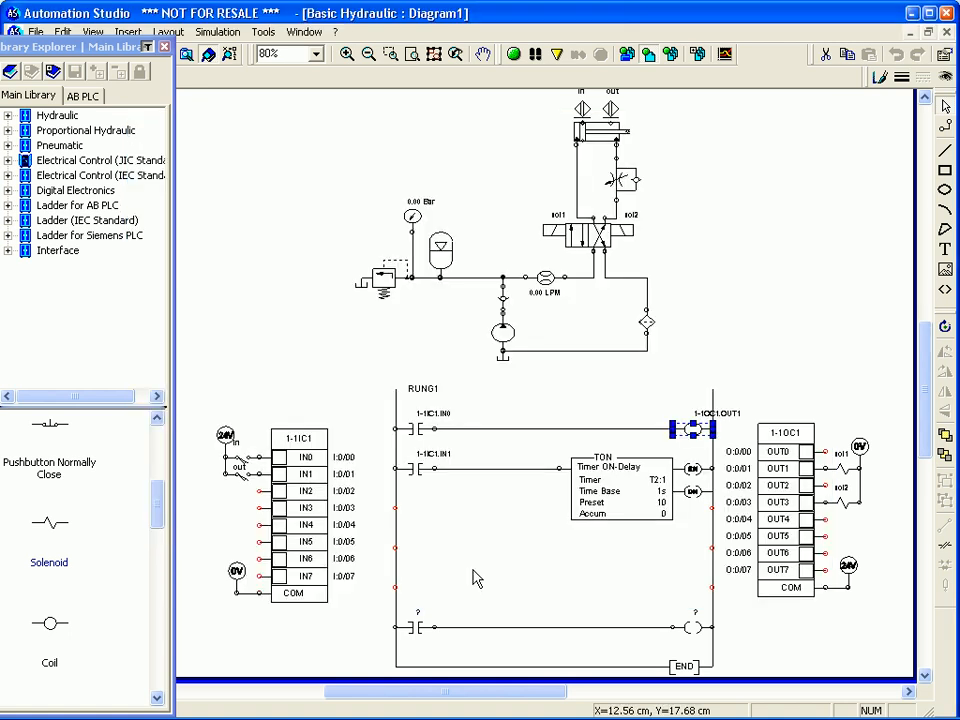
Step: Link the output coil on the last rung to the output card's OUT3 as a write link
{"action": "double_click", "coordinate": [697, 630]}
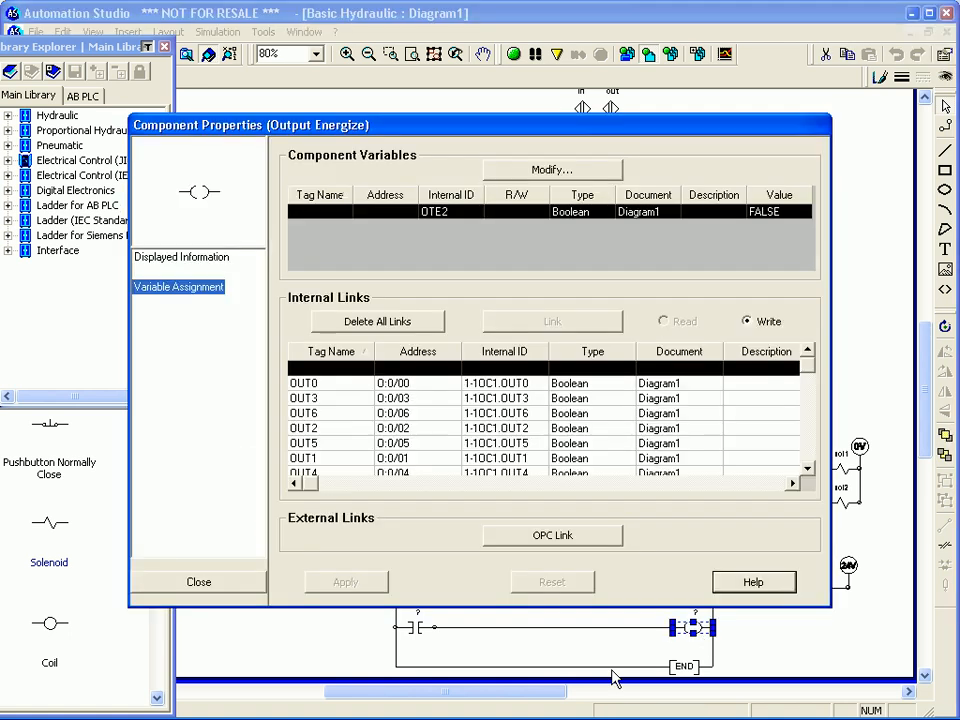
{"action": "left_click", "coordinate": [310, 398]}
{"action": "left_click", "coordinate": [550, 321]}
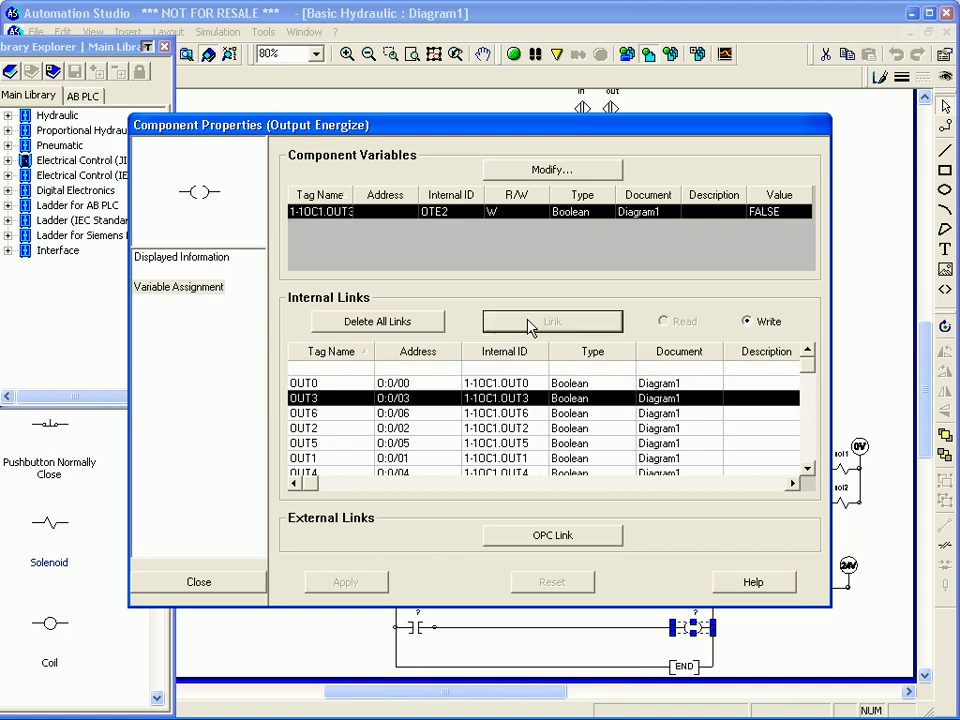
{"action": "left_click", "coordinate": [259, 583]}
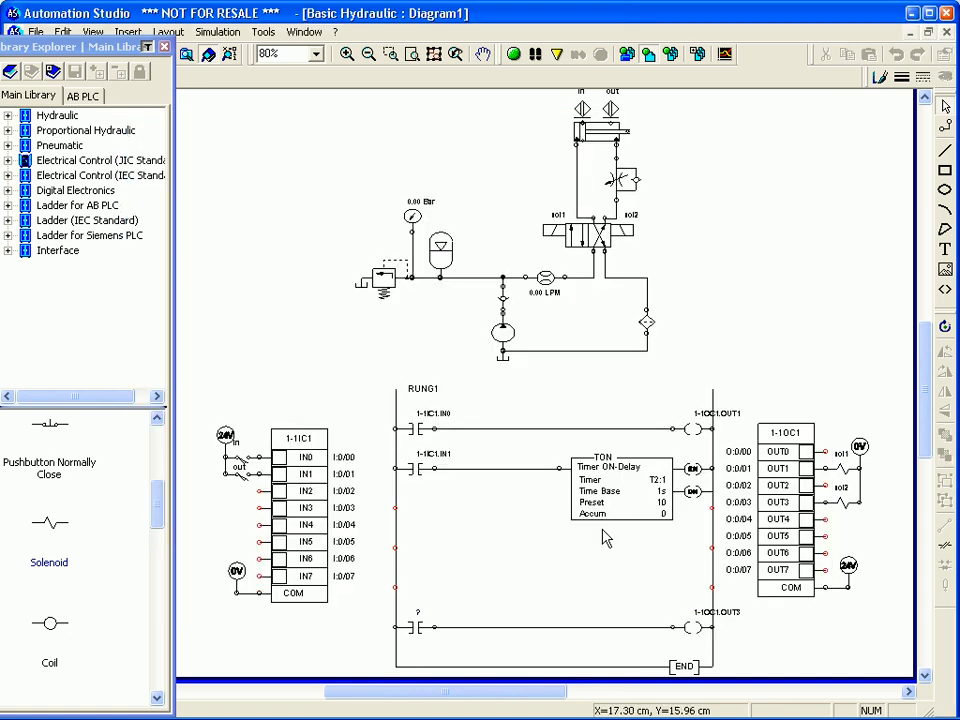
Step: Shift the OUT1 and OUT3 coil labels together to the left so they sit above their coils, clear of the right rail
{"action": "left_click", "coordinate": [697, 428]}
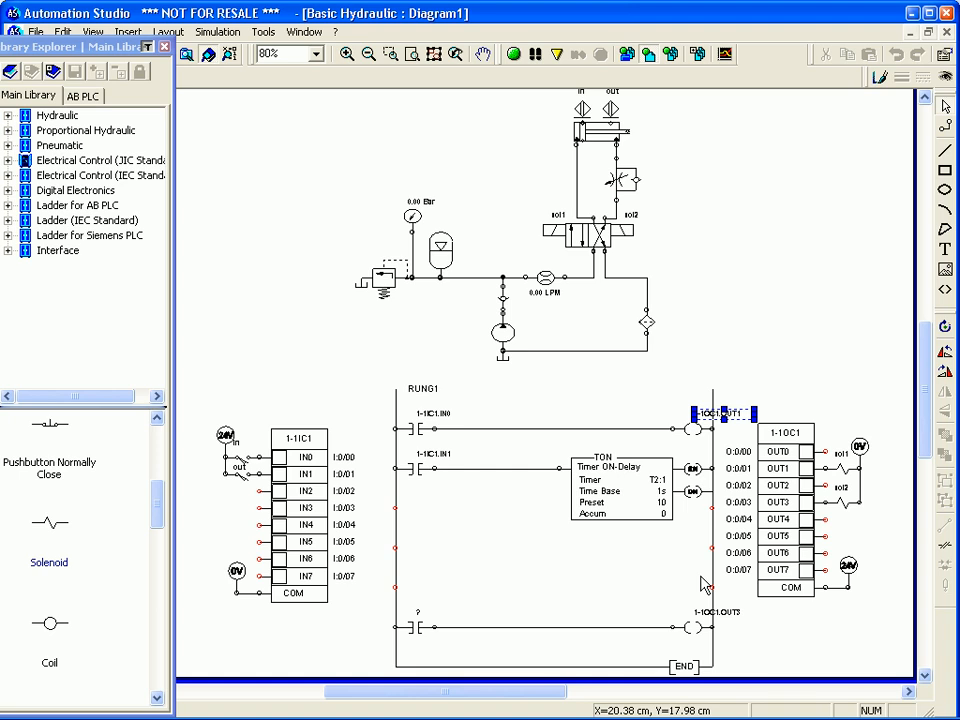
{"action": "left_click", "coordinate": [705, 612], "text": "shift"}
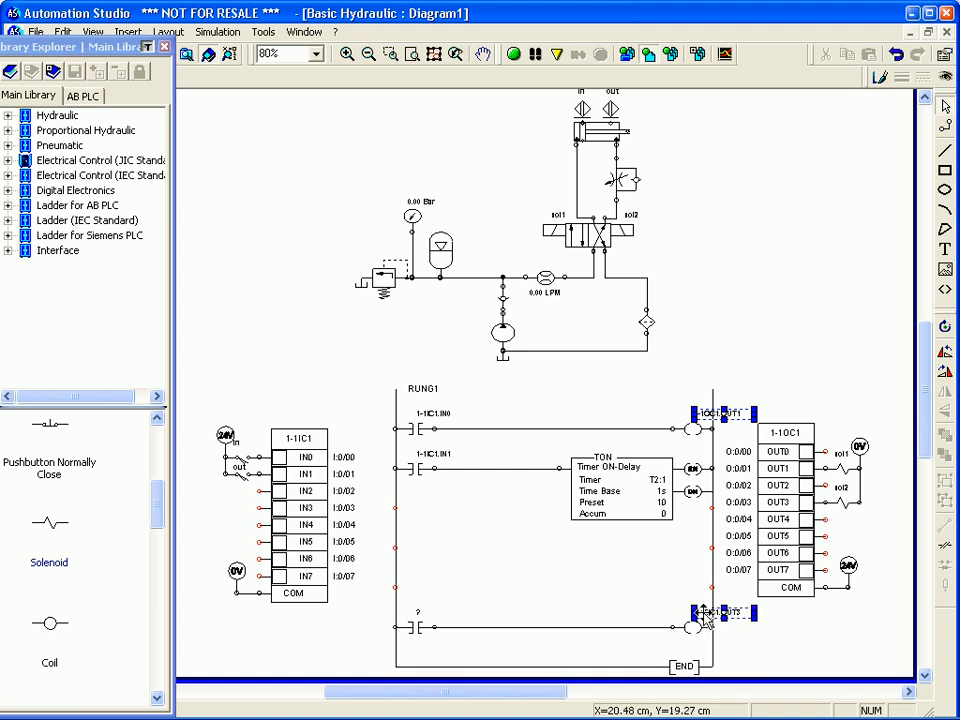
{"action": "key", "text": "Left"}
{"action": "key", "text": "Left"}
{"action": "key", "text": "Left"}
{"action": "key", "text": "Left"}
{"action": "key", "text": "Left"}
{"action": "key", "text": "Left"}
{"action": "key", "text": "Left"}
{"action": "key", "text": "Left"}
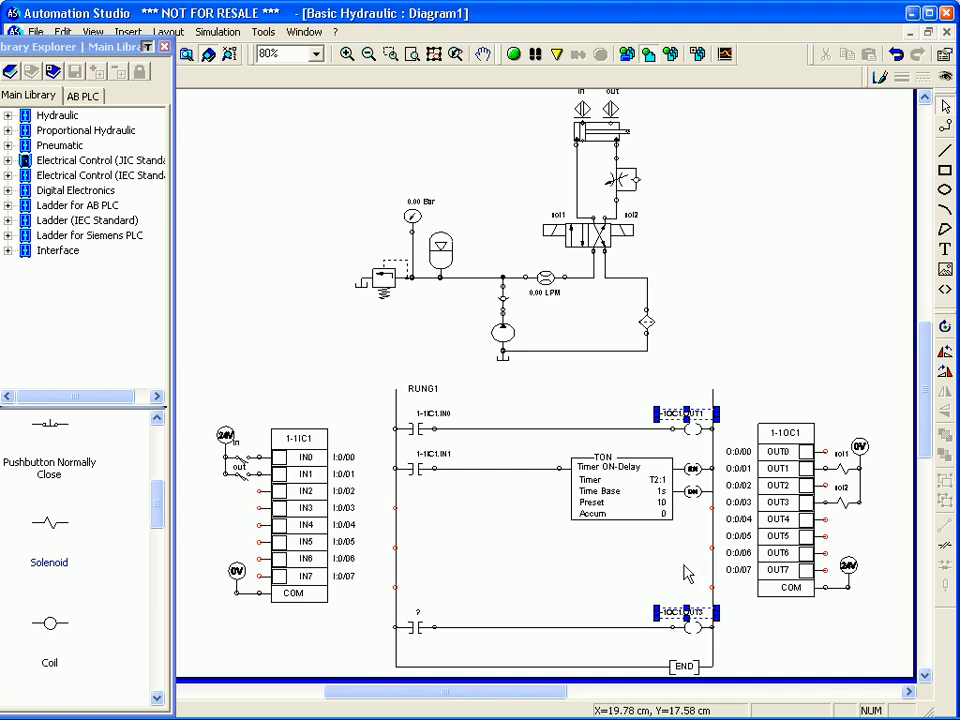
{"action": "left_click", "coordinate": [688, 573]}
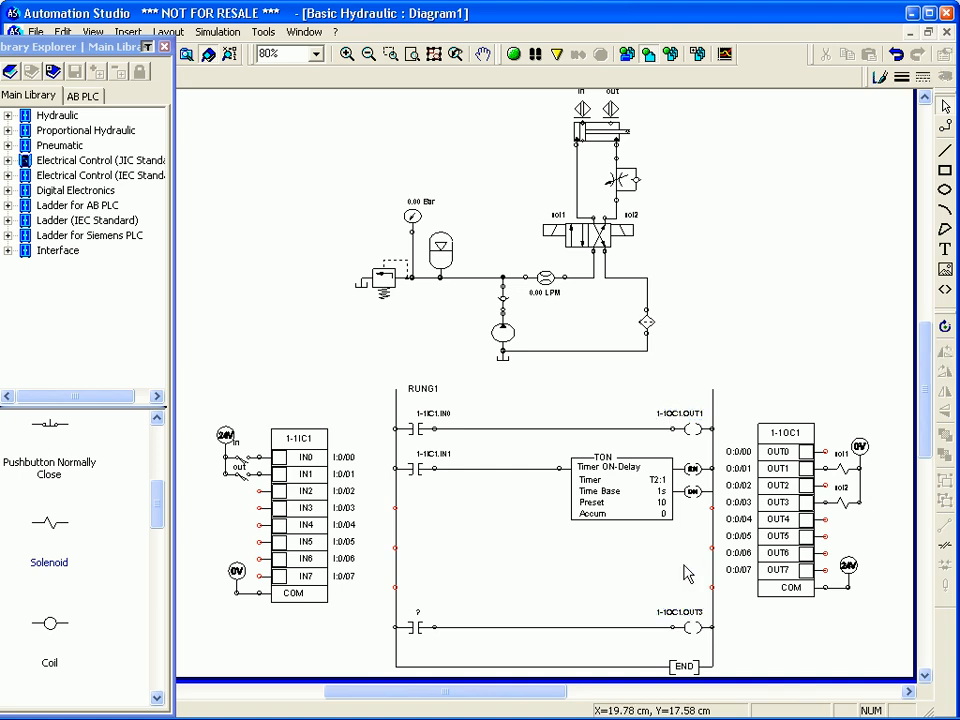
Step: Link the contact on the last rung to the timer's done bit, TON1.DN, as a read link
{"action": "double_click", "coordinate": [416, 628]}
{"action": "left_click", "coordinate": [348, 352]}
{"action": "left_click", "coordinate": [340, 370]}
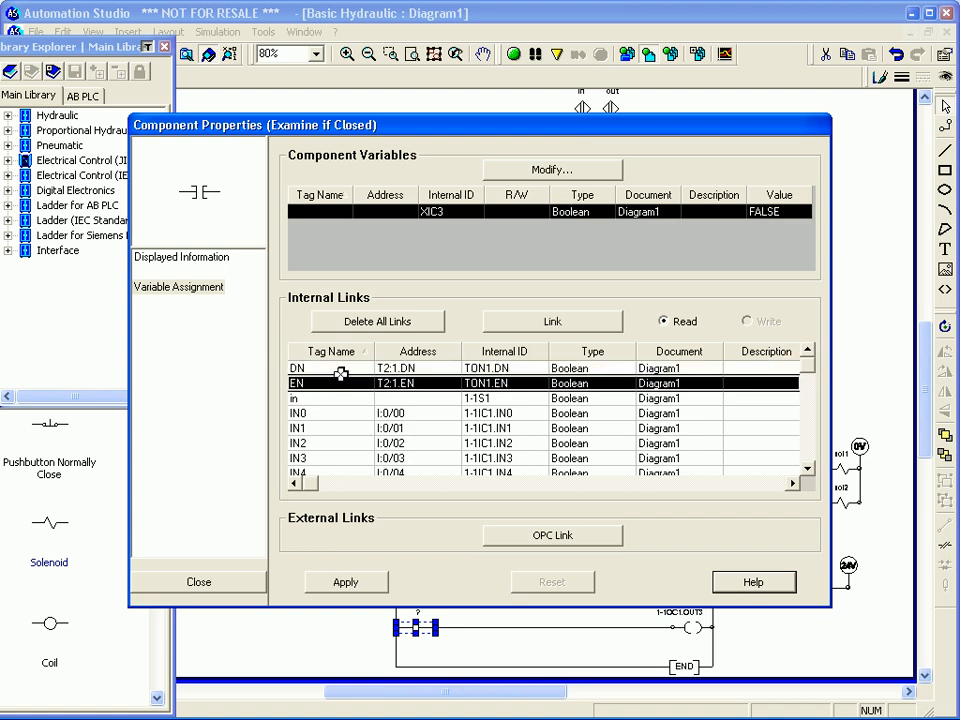
{"action": "left_click", "coordinate": [541, 320]}
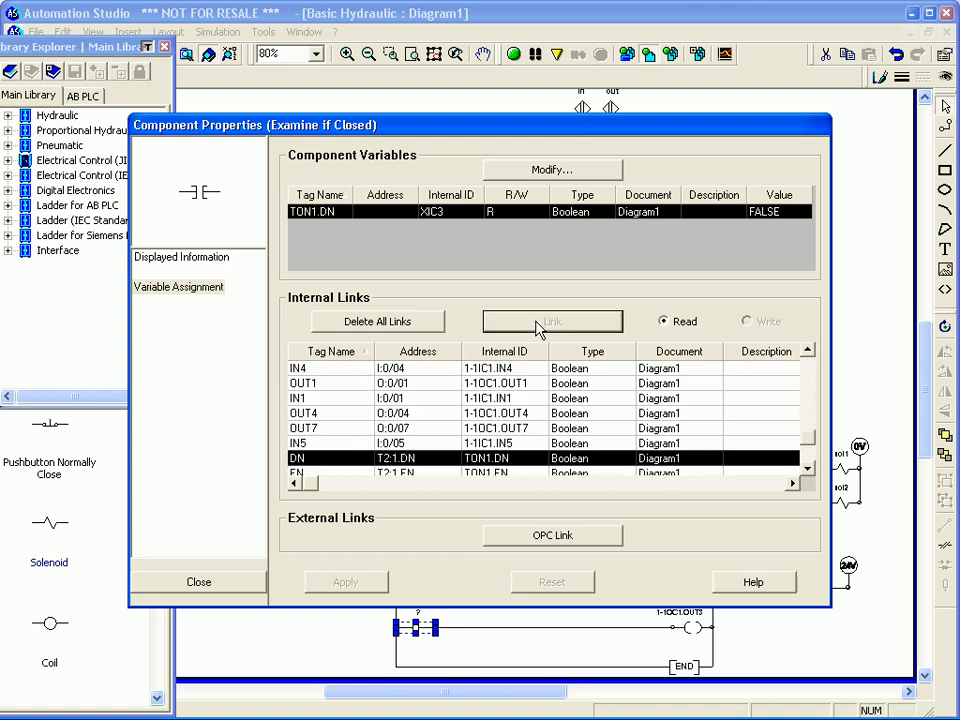
{"action": "left_click", "coordinate": [253, 588]}
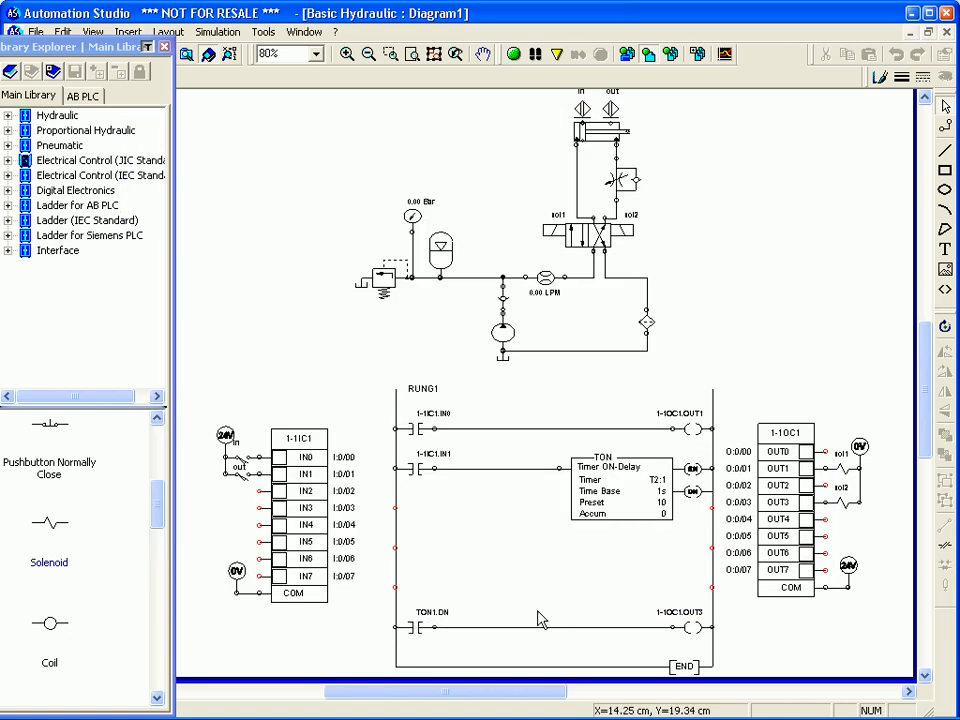
Step: Set the preset value (PRE) of the Timer ON-Delay block to 3
{"action": "double_click", "coordinate": [607, 503]}
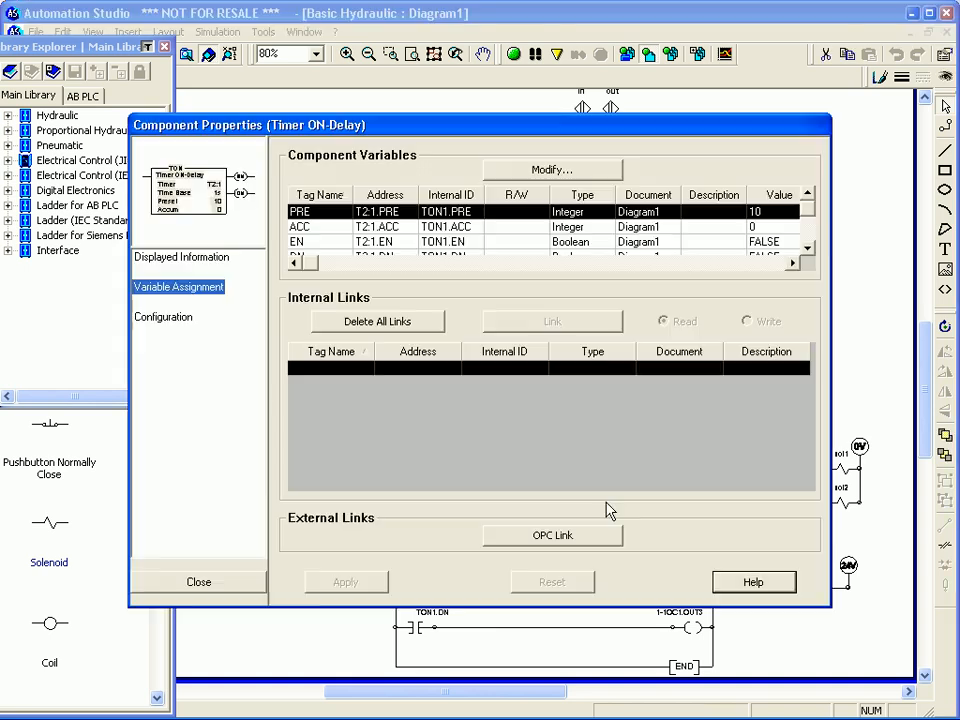
{"action": "left_click", "coordinate": [558, 170]}
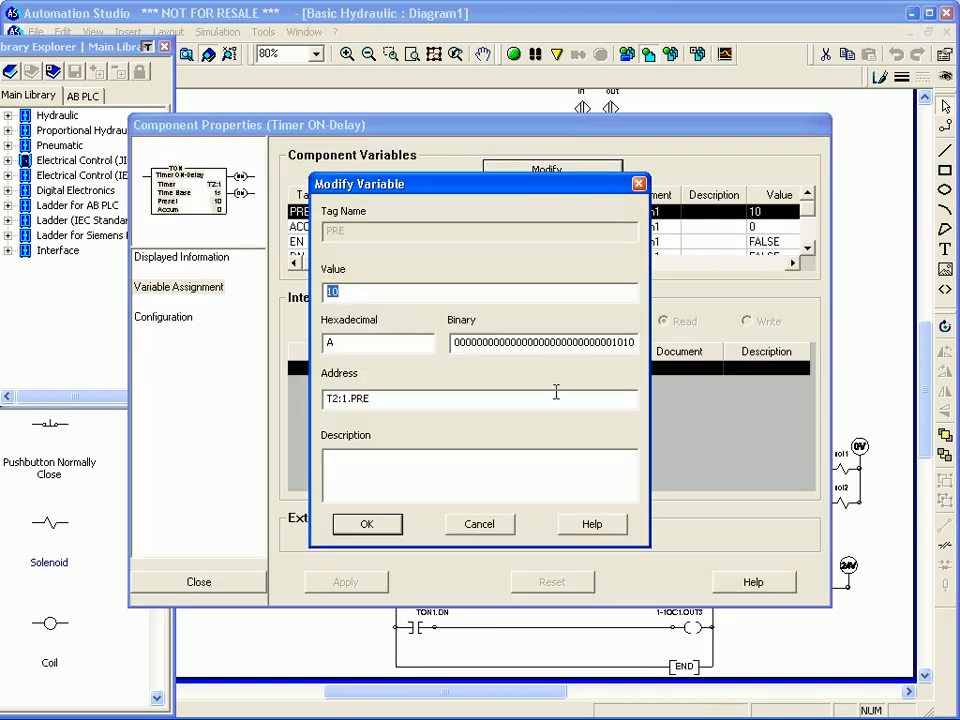
{"action": "type", "text": "3"}
{"action": "left_click", "coordinate": [398, 527]}
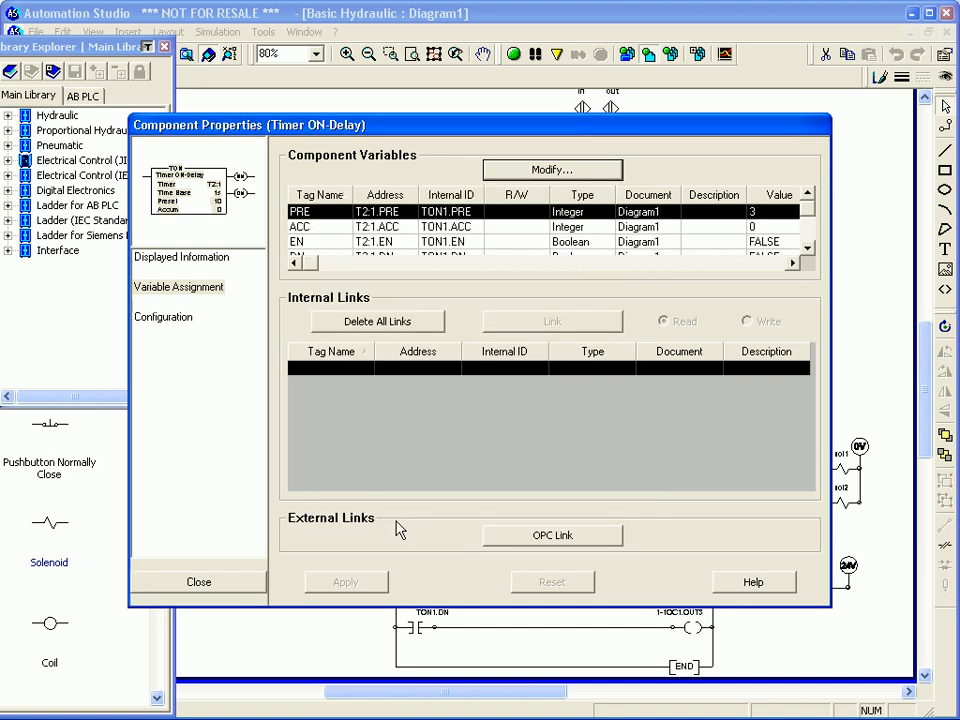
Step: Change the Timer ON-Delay's address to T4:1, apply it and close the timer's properties
{"action": "left_click", "coordinate": [205, 258]}
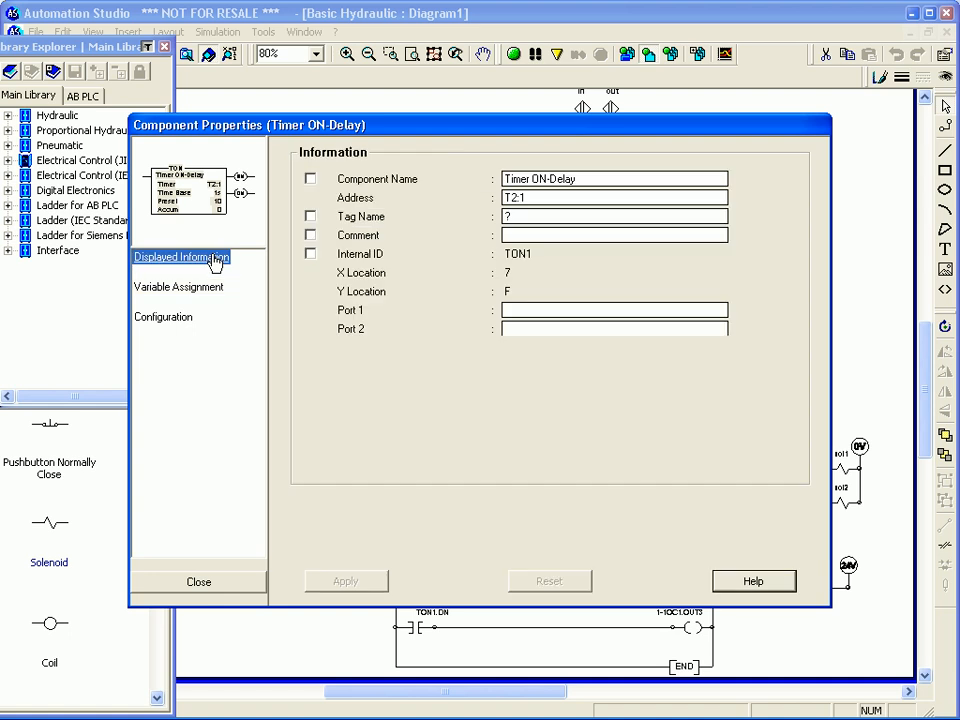
{"action": "double_click", "coordinate": [510, 198]}
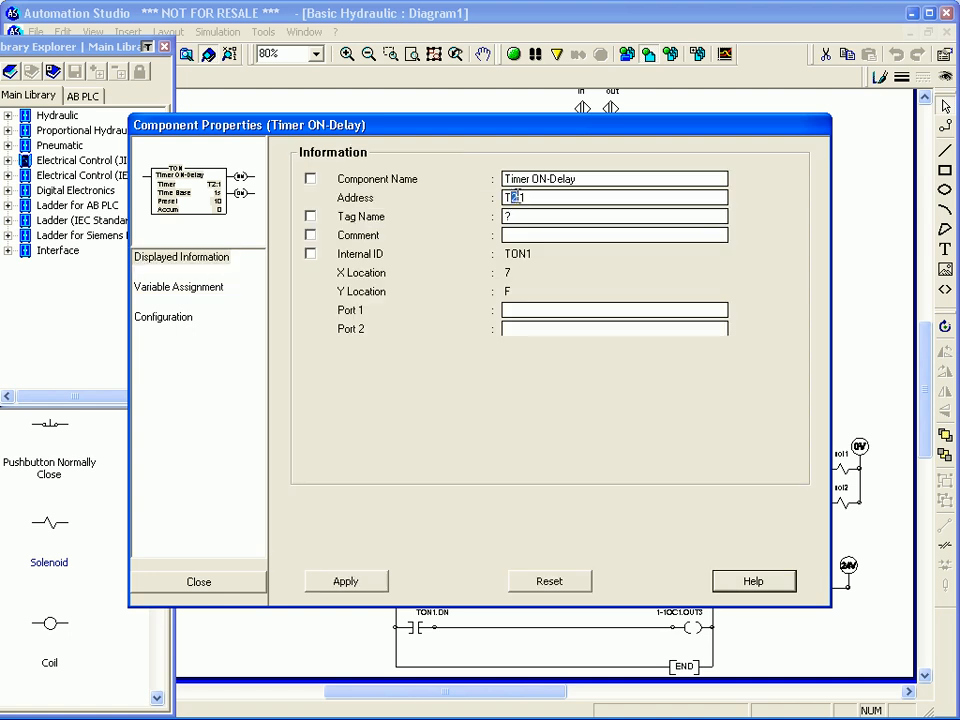
{"action": "left_click", "coordinate": [347, 580]}
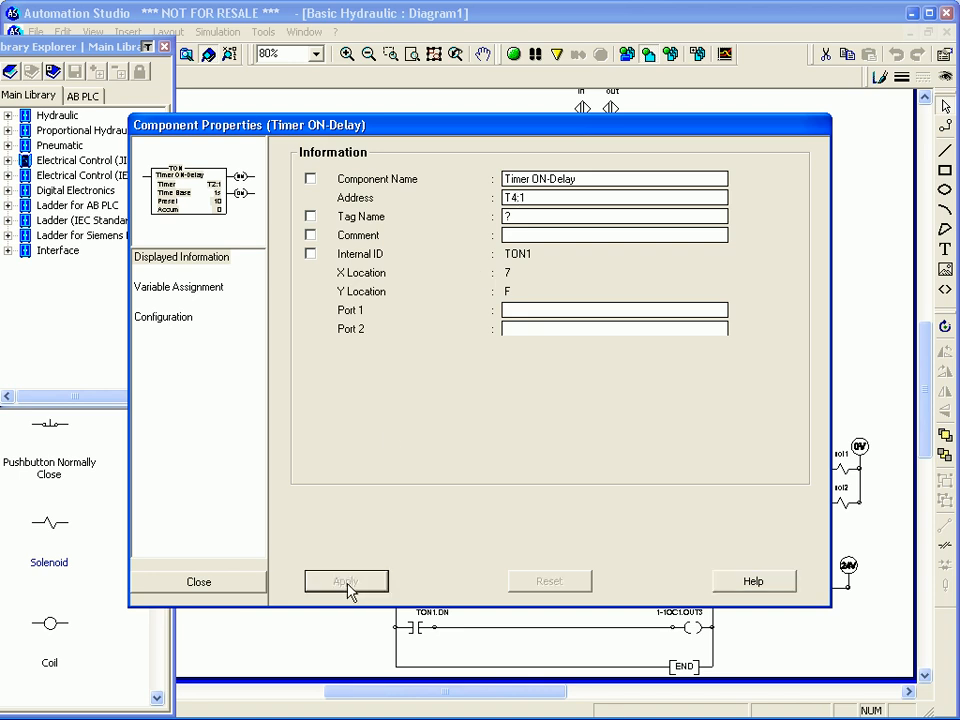
{"action": "left_click", "coordinate": [250, 594]}
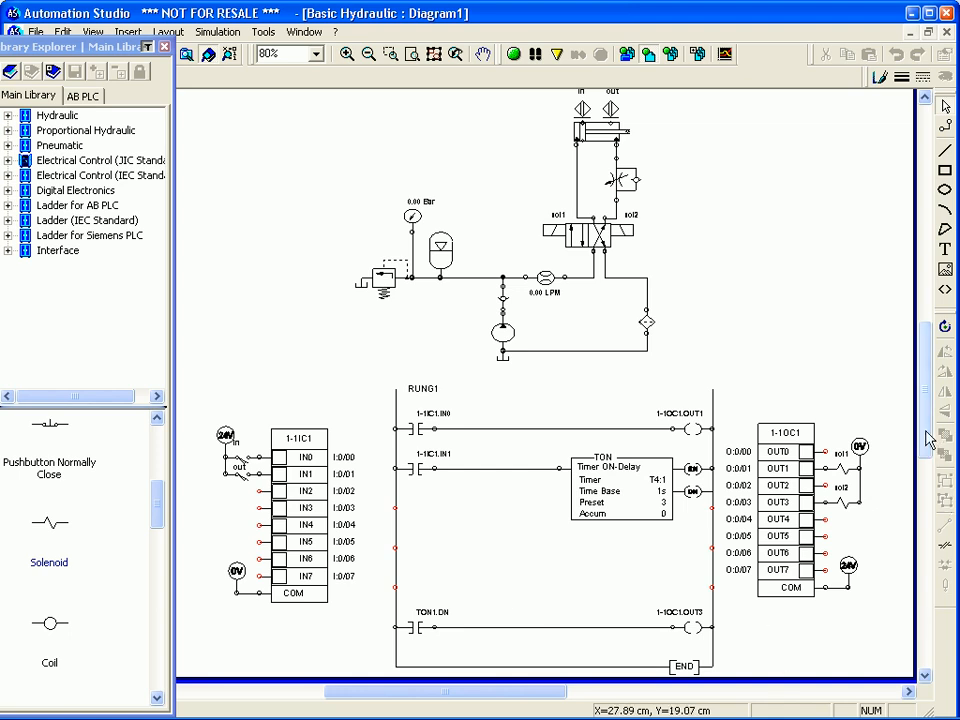
Step: Run the simulation of the whole circuit and examine the pressure, linear position and linear speed curves in the plotter before closing it
{"action": "scroll", "coordinate": [927, 433], "scroll_direction": "up", "scroll_amount": 1}
{"action": "scroll", "coordinate": [928, 434], "scroll_direction": "down", "scroll_amount": 1}
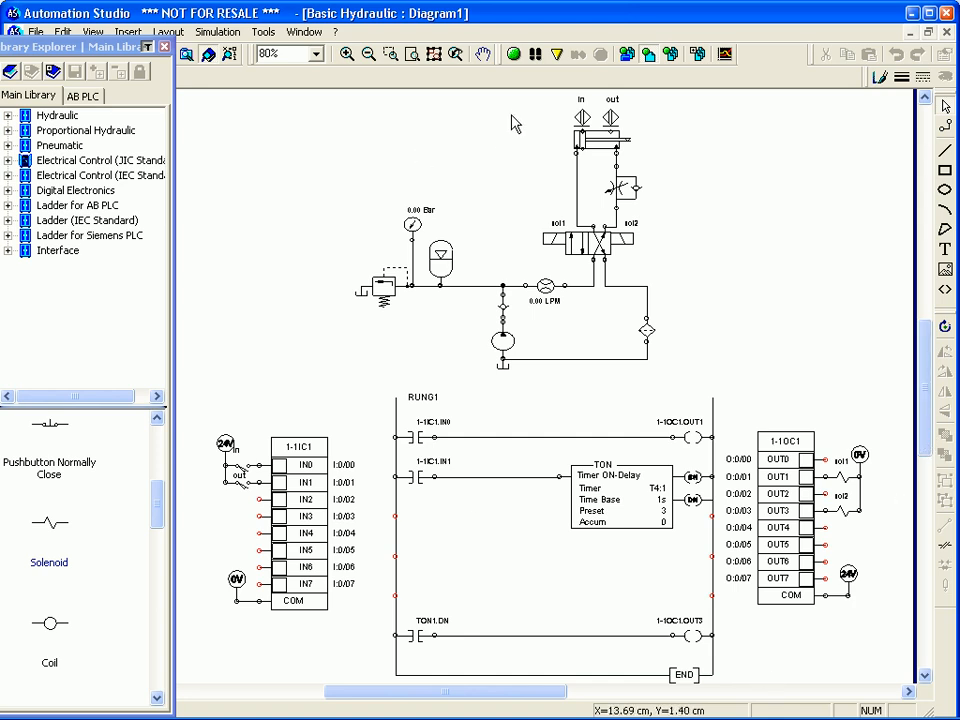
{"action": "left_click", "coordinate": [513, 54]}
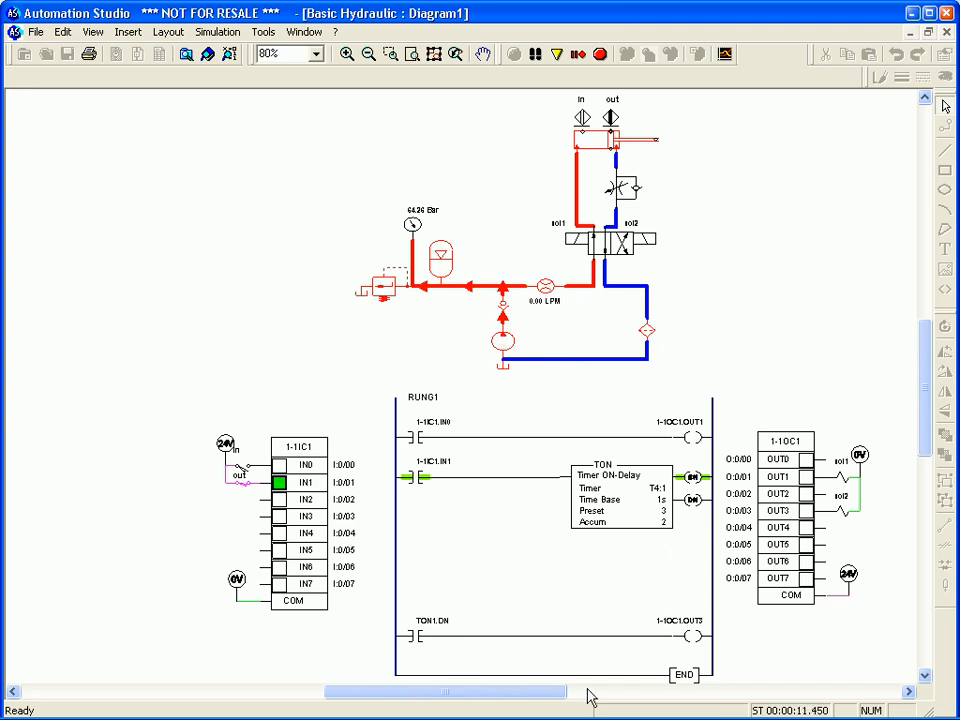
{"action": "left_click_drag", "start_coordinate": [534, 692], "coordinate": [588, 706]}
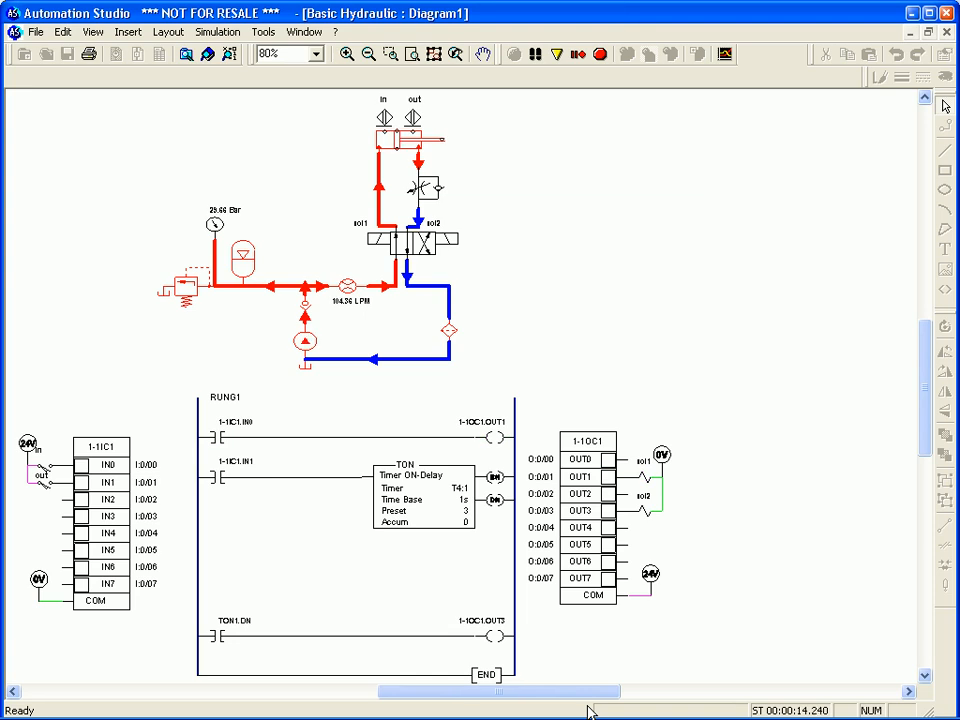
{"action": "left_click", "coordinate": [725, 55]}
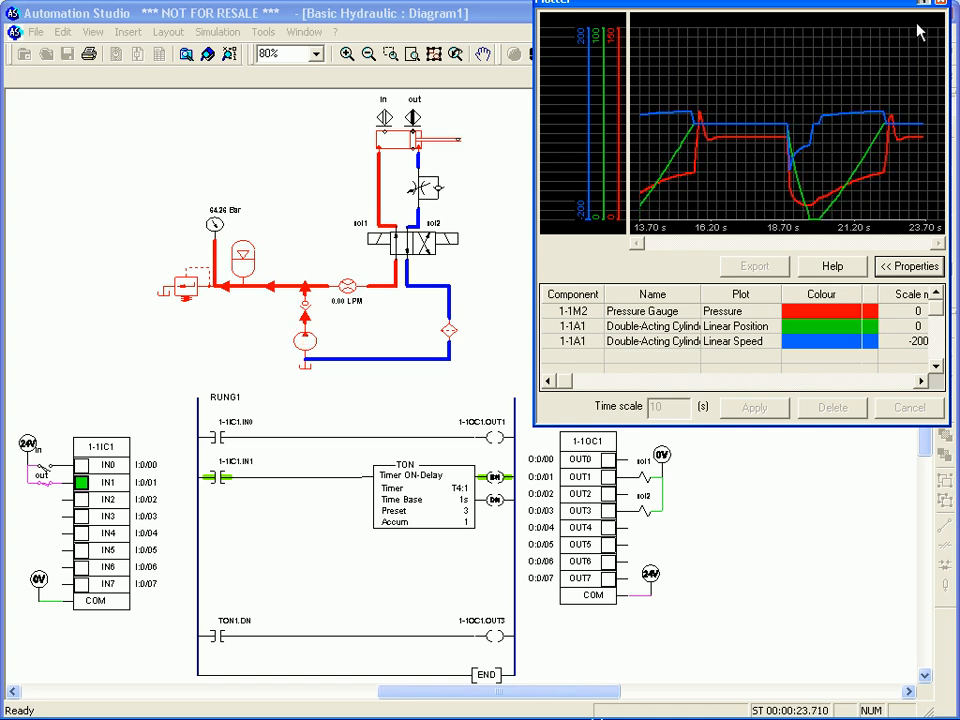
{"action": "left_click", "coordinate": [940, 2]}
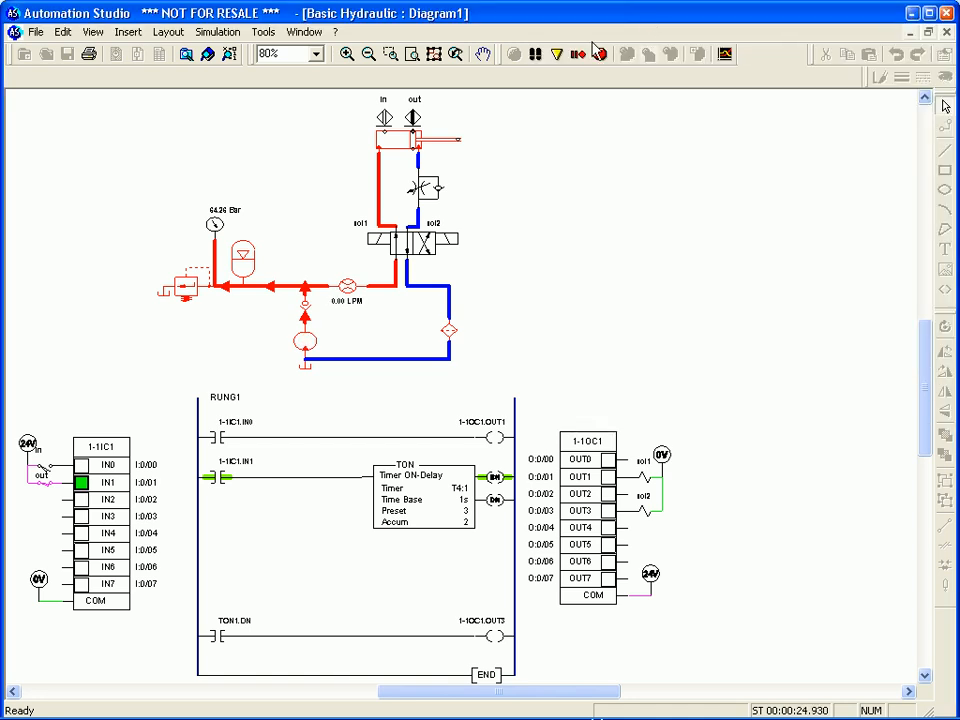